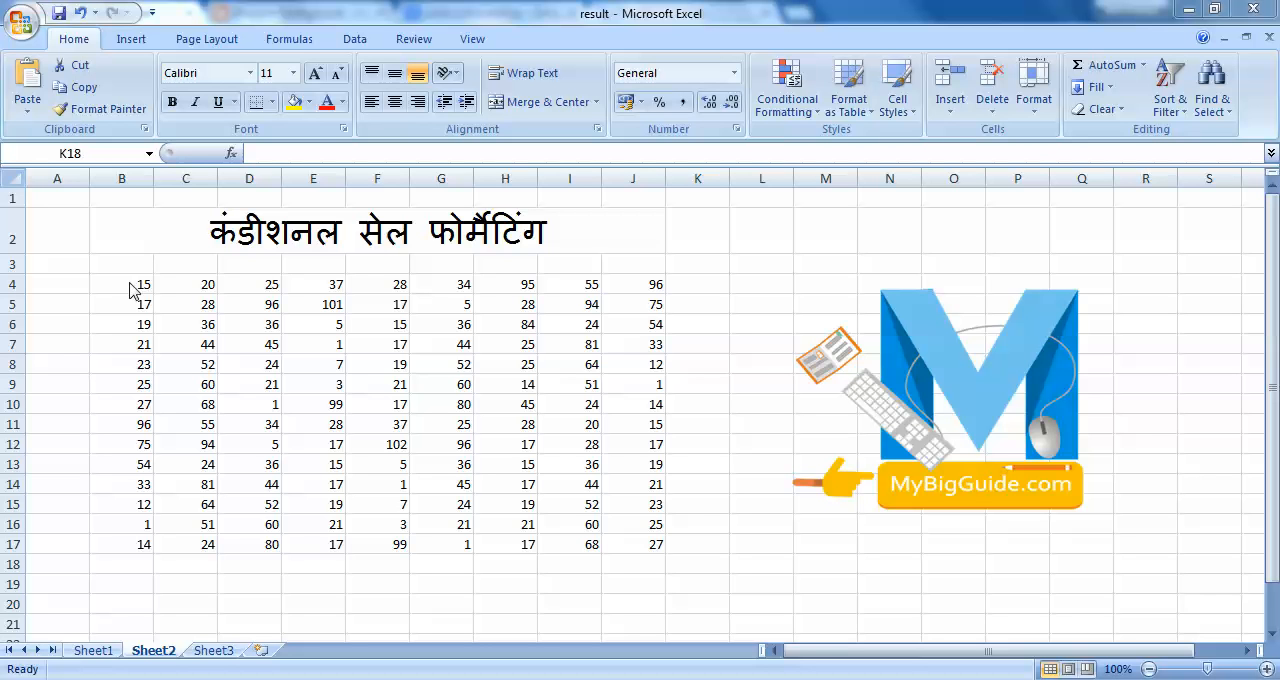
# Set up a Greater Than highlighting rule for the numbers in B4:J17 with a threshold of 100.
pyautogui.click(130, 283)
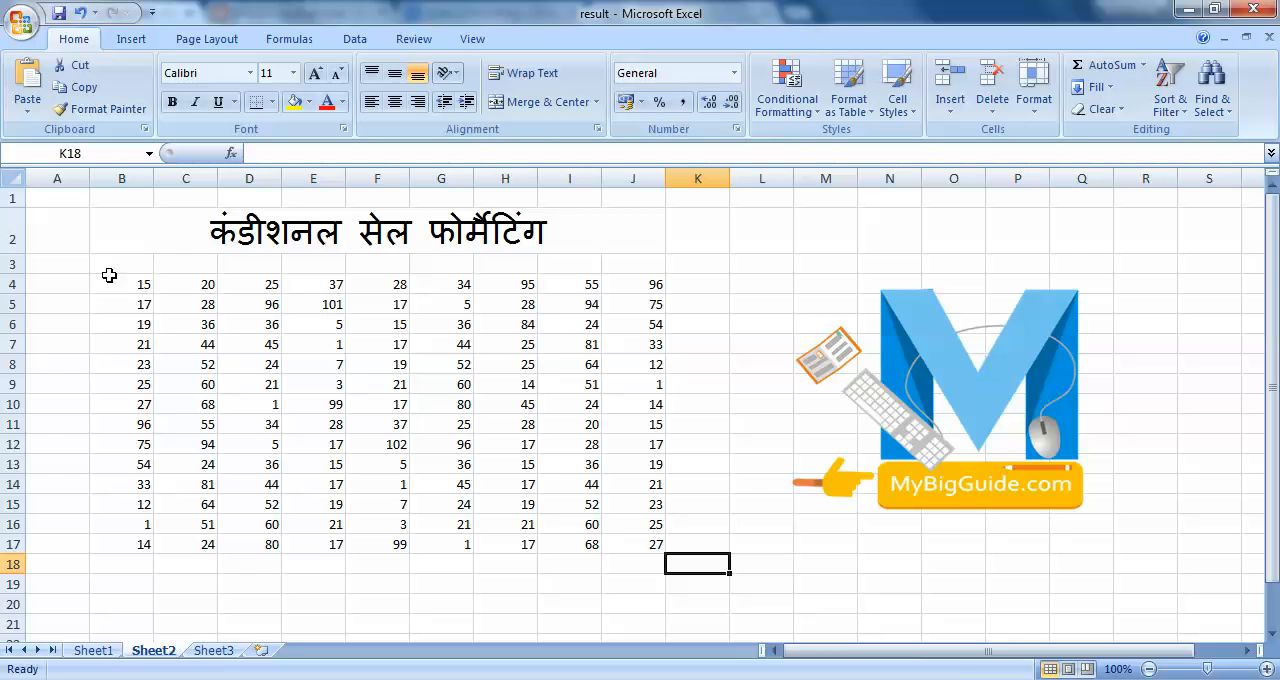
pyautogui.moveTo(109, 275); pyautogui.dragTo(645, 541)
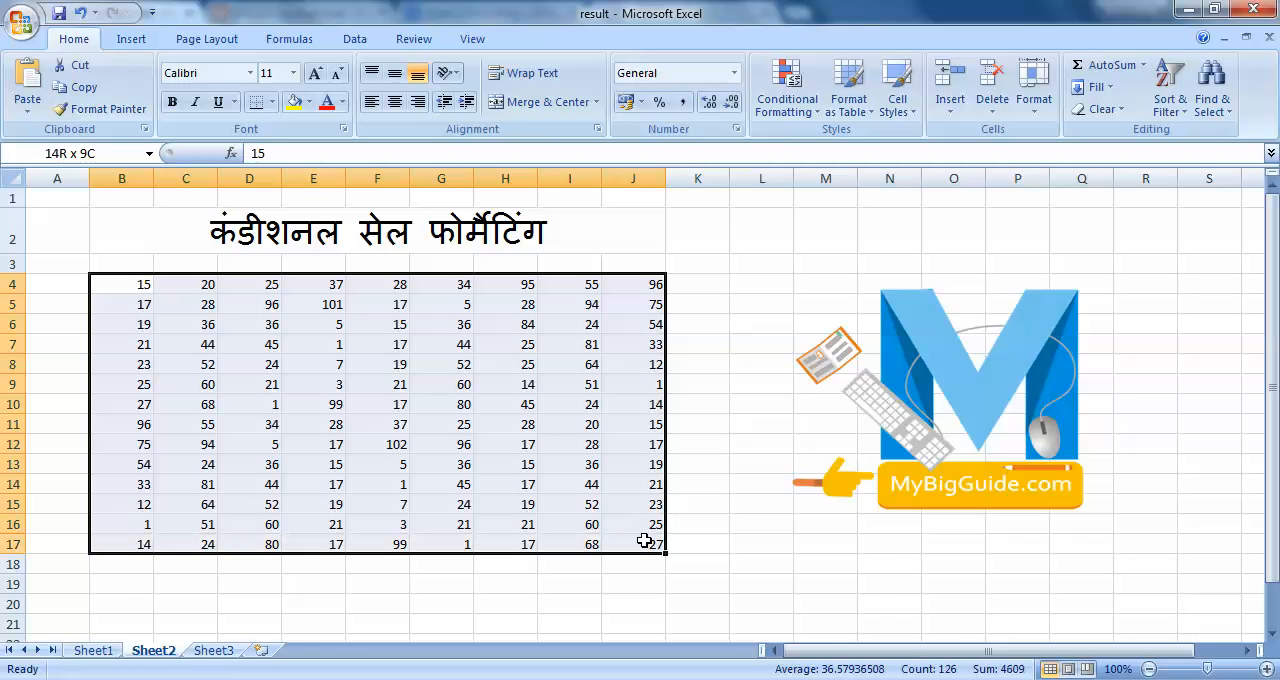
pyautogui.click(798, 110)
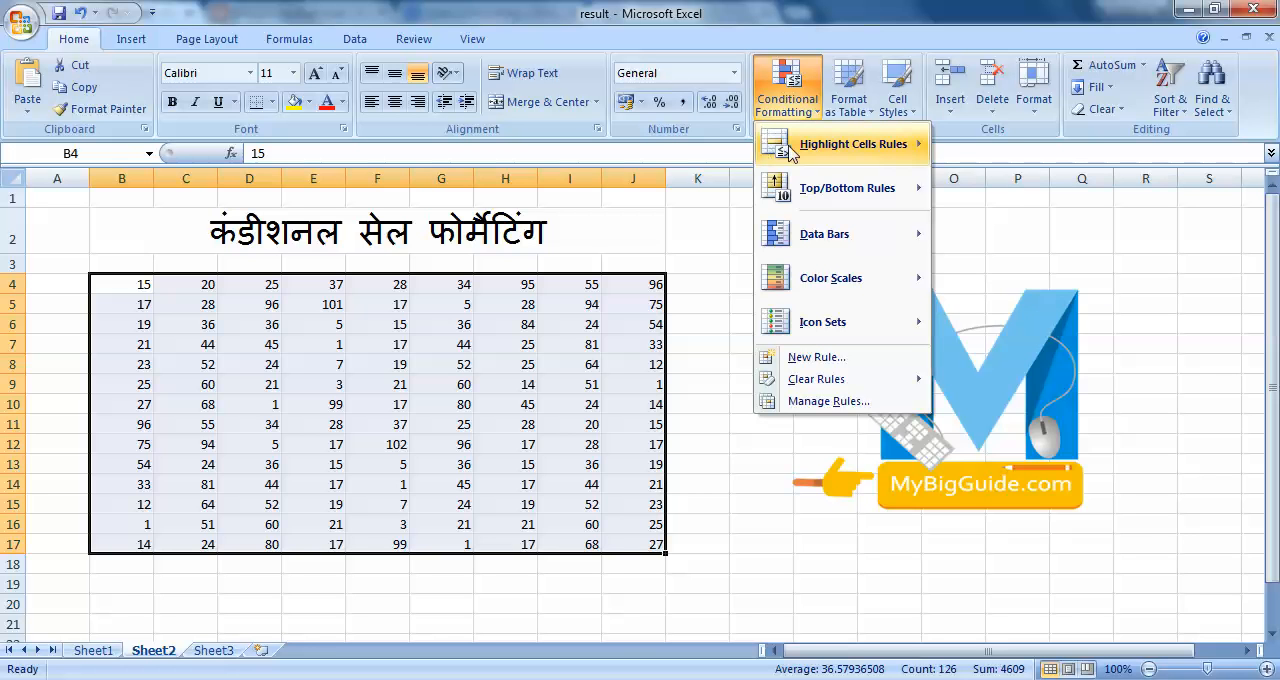
pyautogui.moveTo(855, 152)
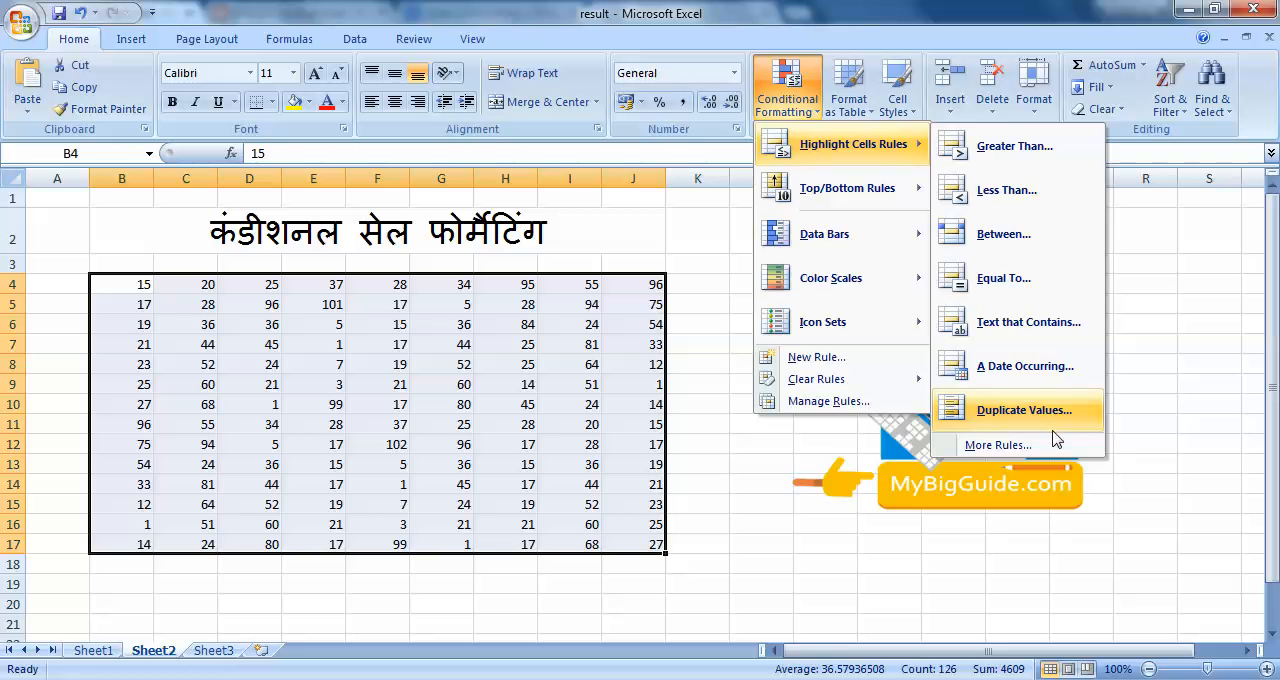
pyautogui.click(1005, 158)
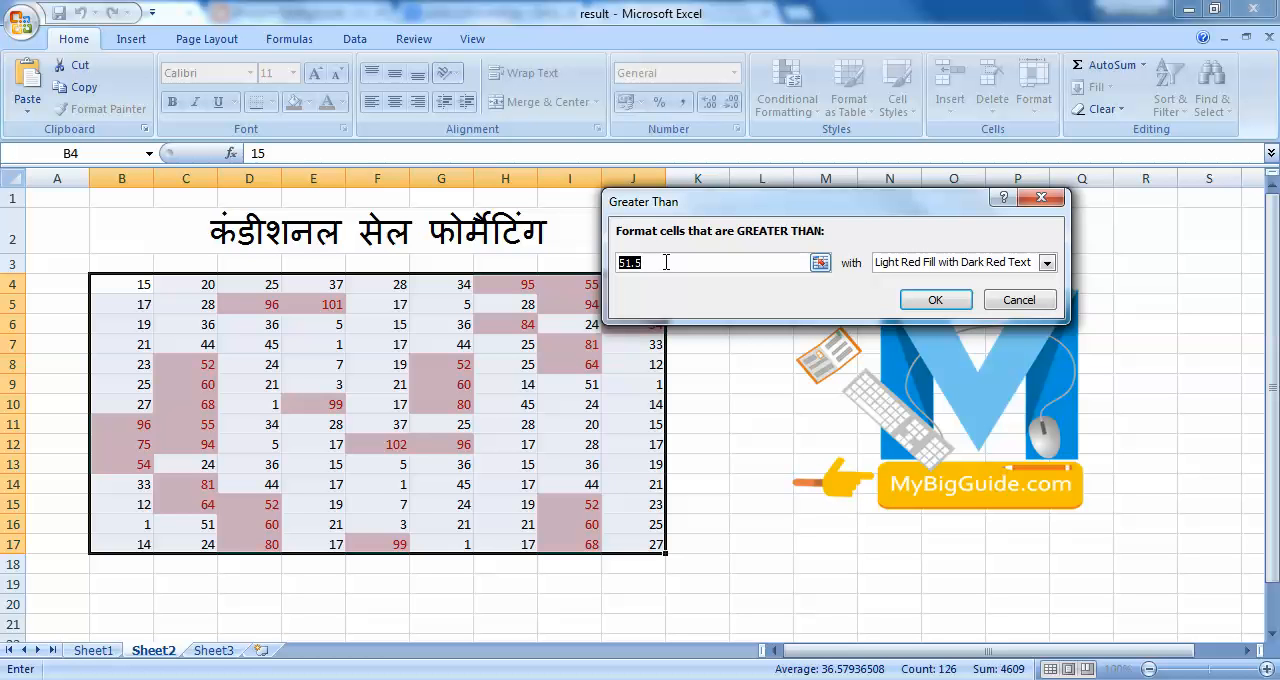
pyautogui.write('100')
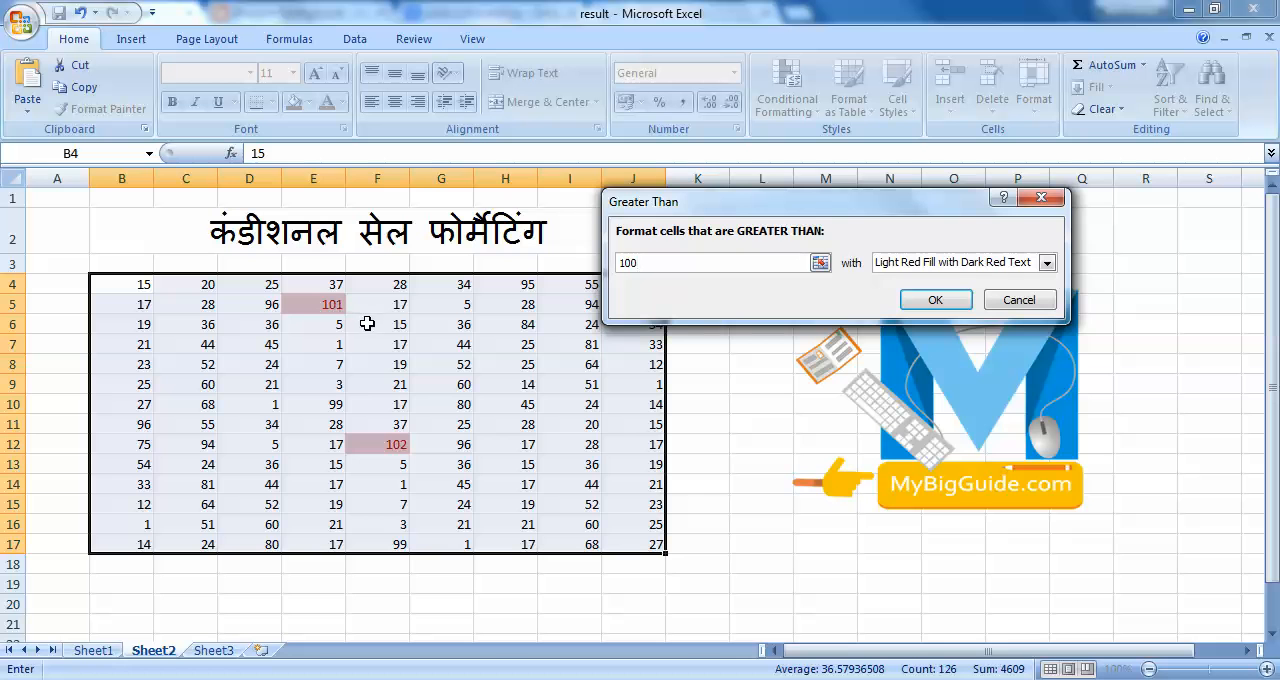
# Give the Greater Than rule the format Green Fill with Dark Green Text and apply it.
pyautogui.click(967, 268)
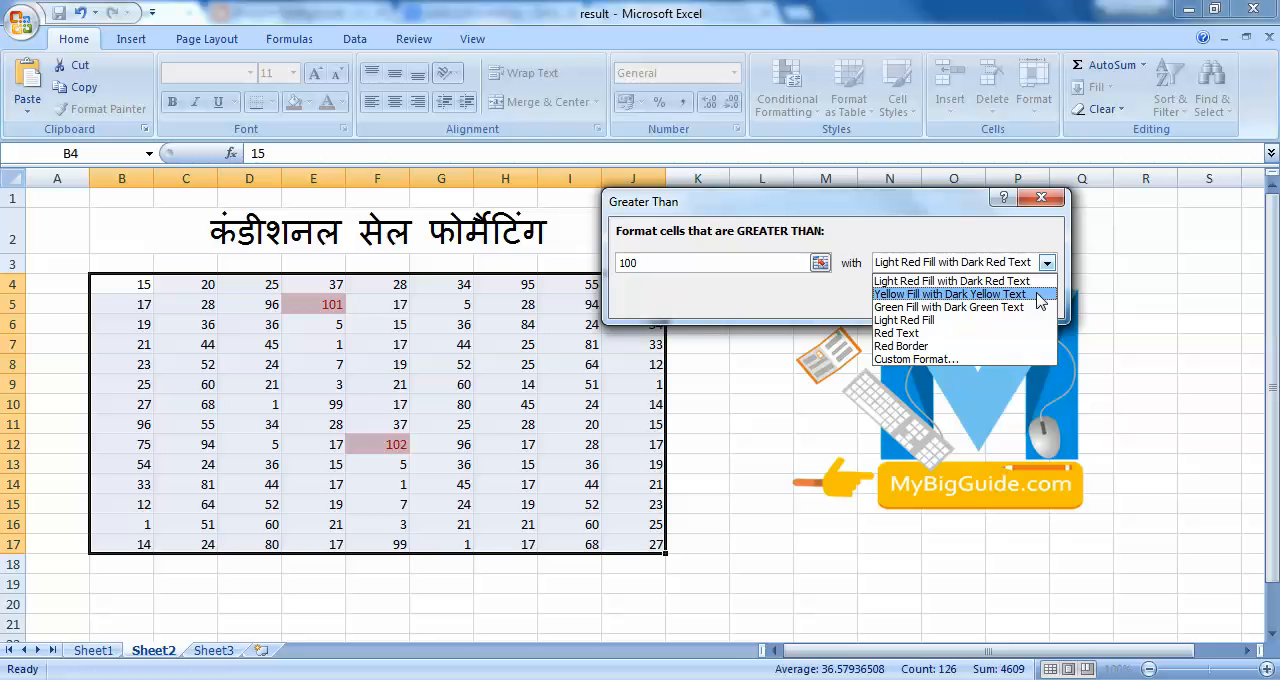
pyautogui.click(1040, 294)
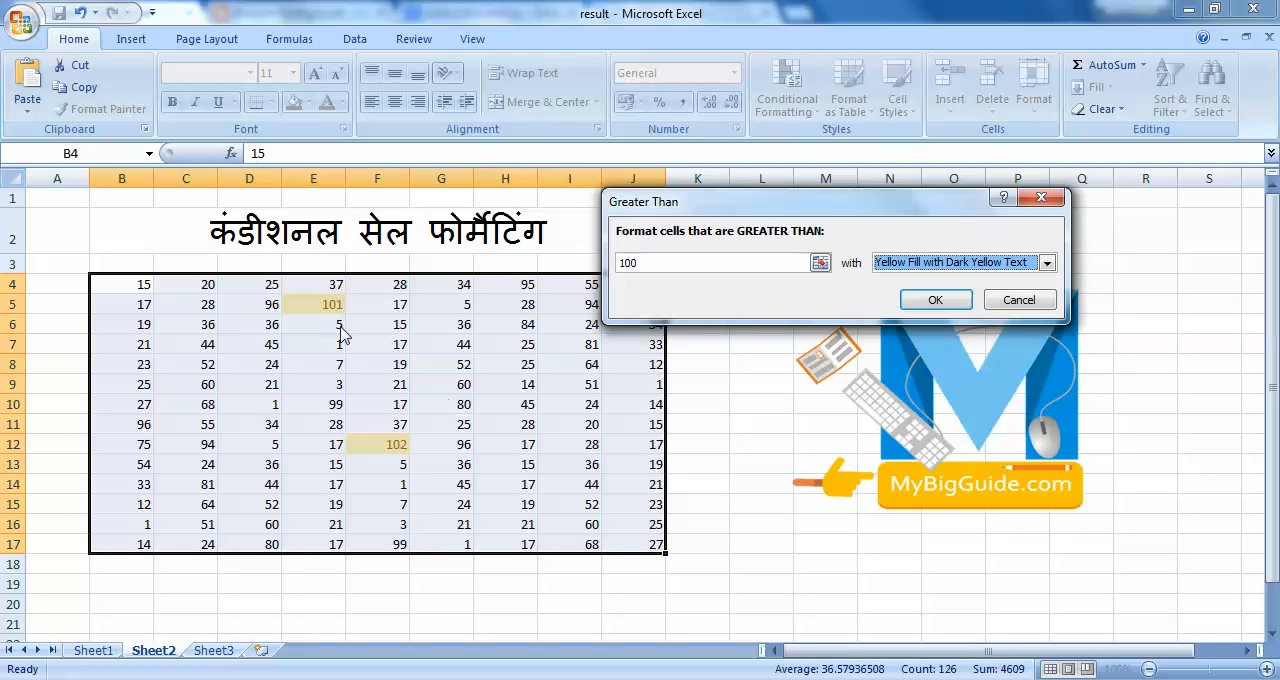
pyautogui.click(1003, 265)
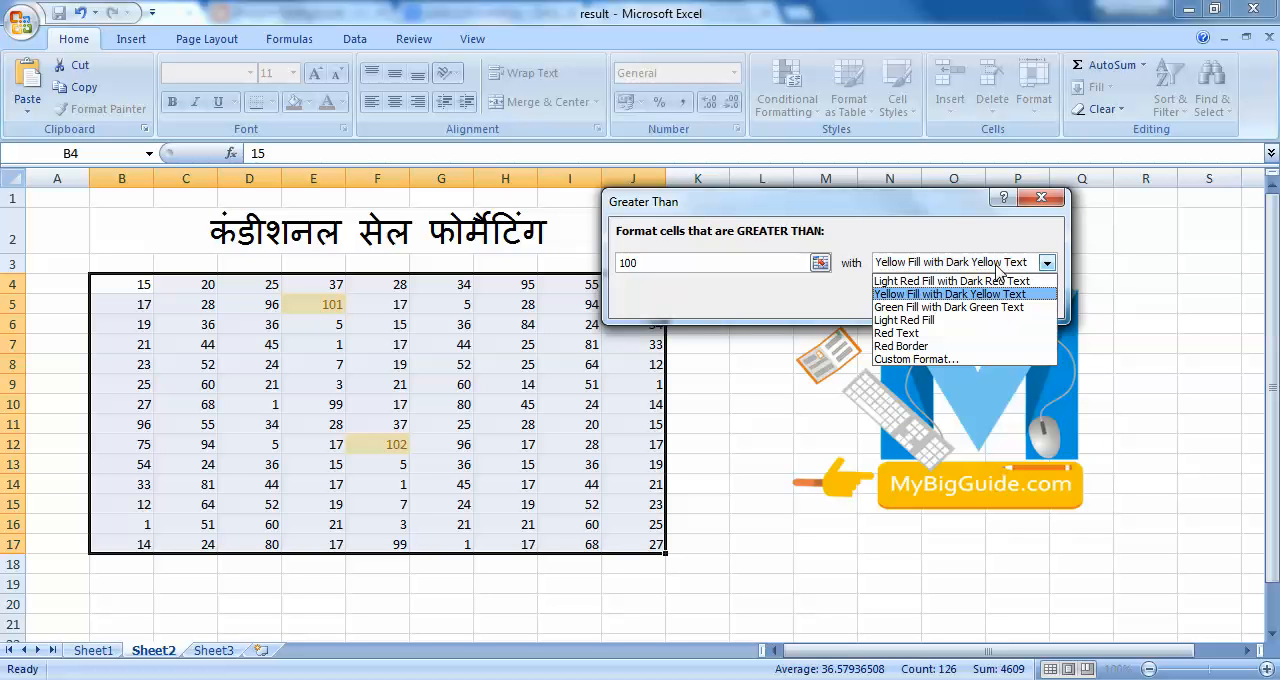
pyautogui.click(965, 309)
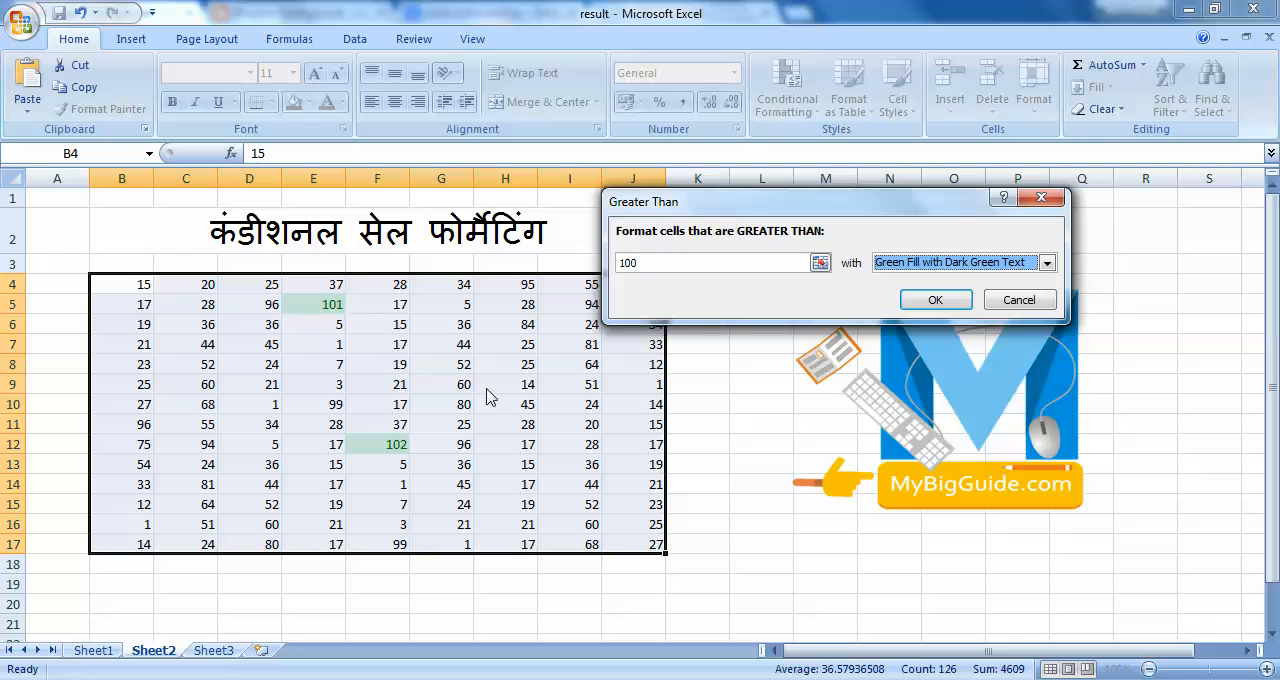
pyautogui.click(935, 300)
pyautogui.click(700, 386)
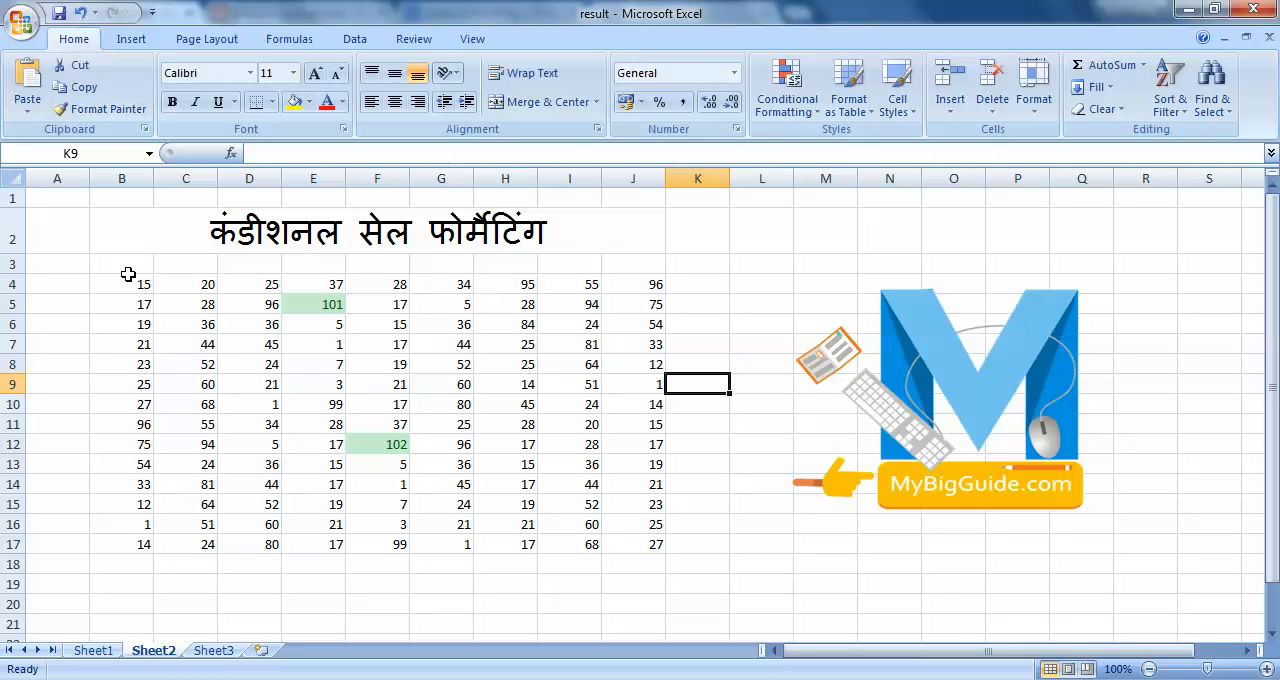
# Change the value in cell G8 to 101.
pyautogui.click(444, 367)
pyautogui.write('101')
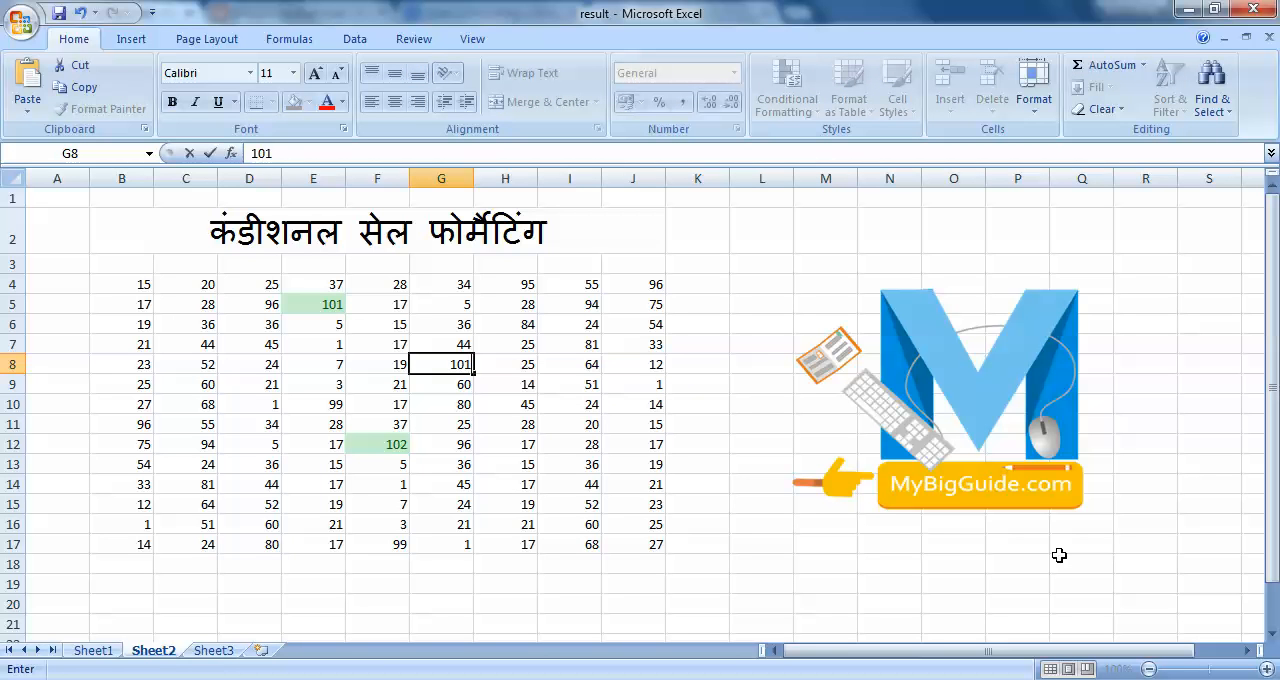
pyautogui.press('Return')
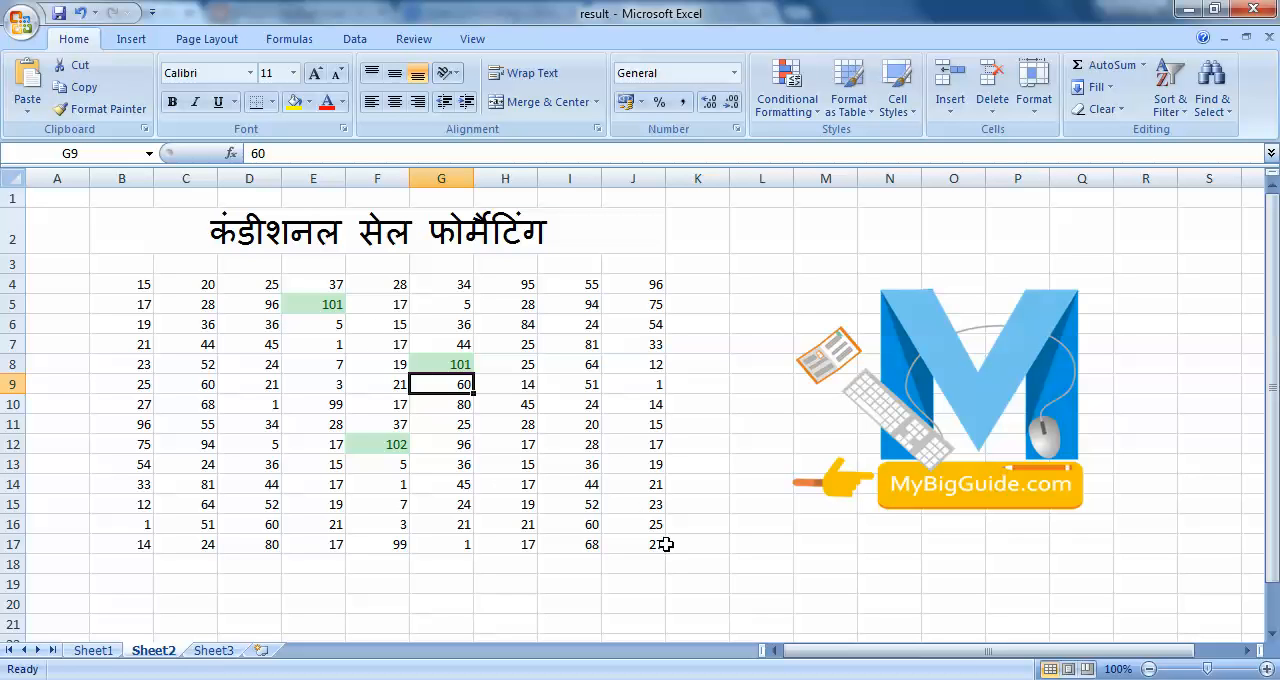
# Clear the conditional formatting rules from the selected number range B4:J17.
pyautogui.moveTo(124, 280); pyautogui.dragTo(648, 547)
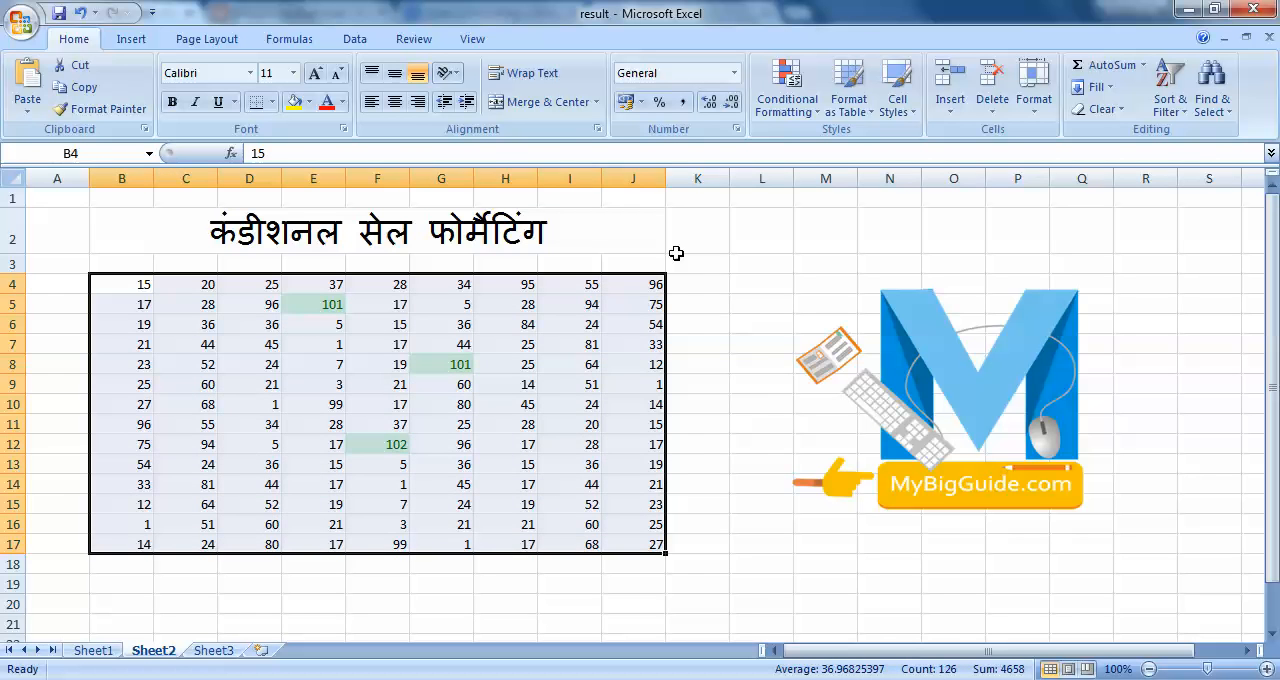
pyautogui.click(792, 84)
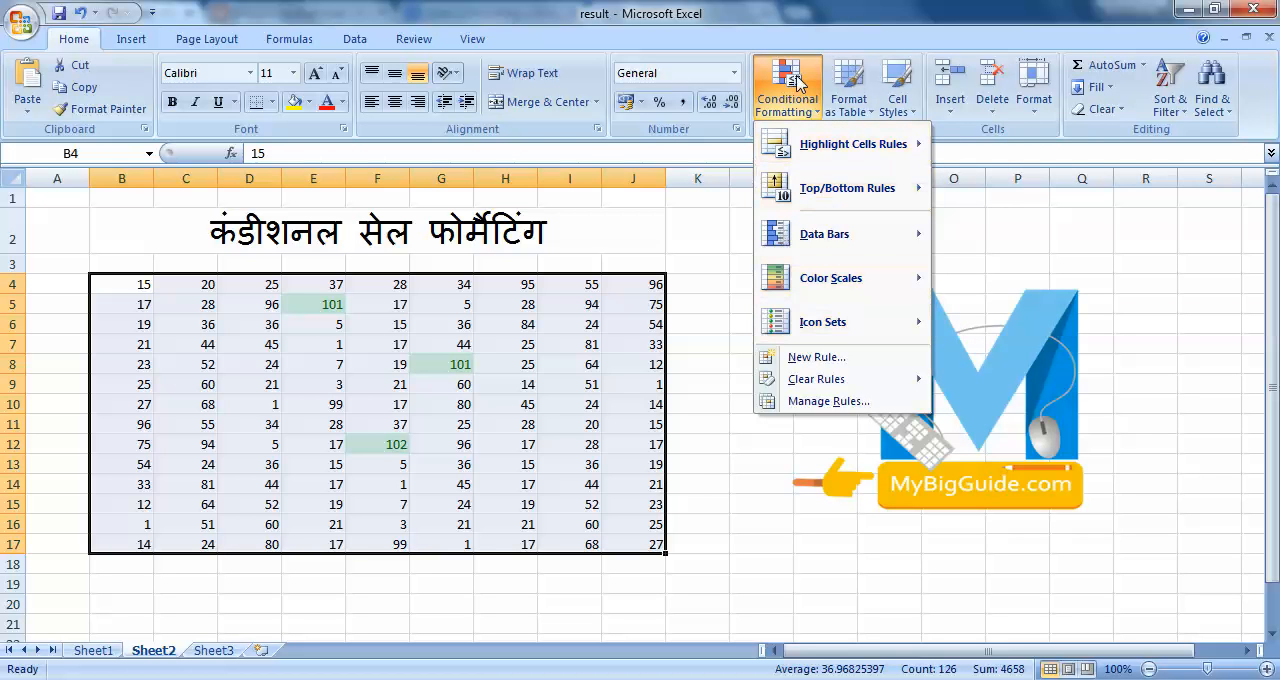
pyautogui.moveTo(790, 385)
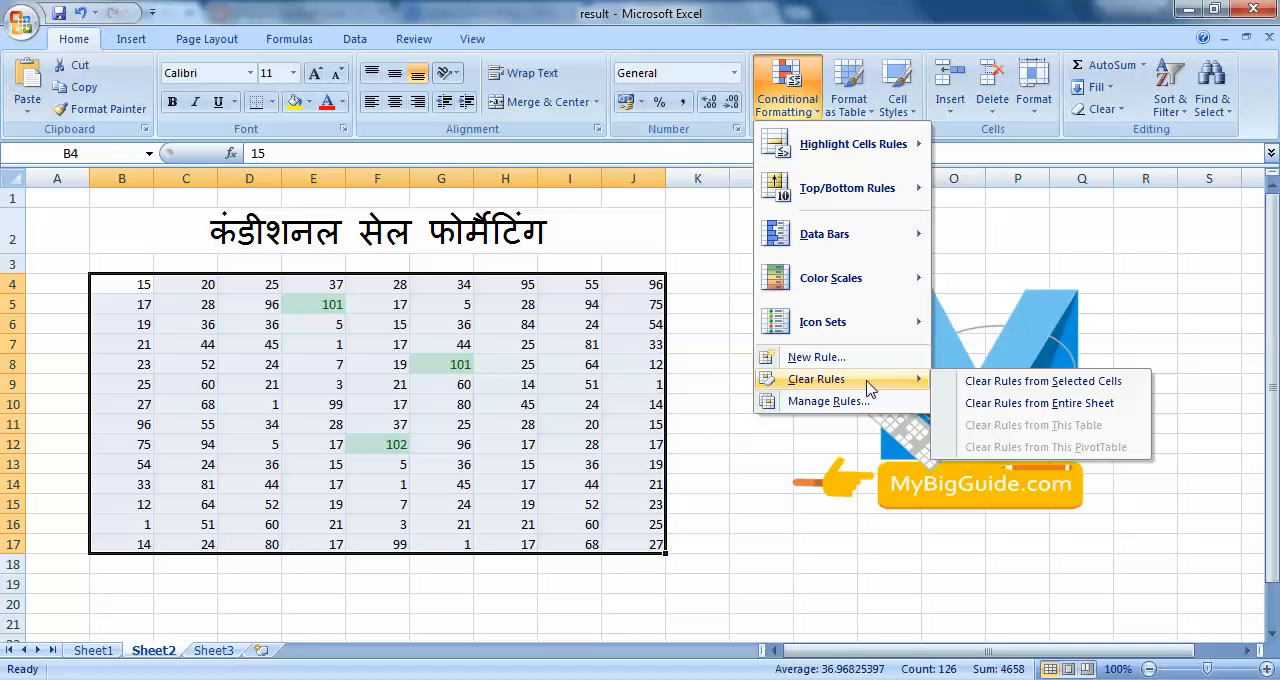
pyautogui.click(1076, 388)
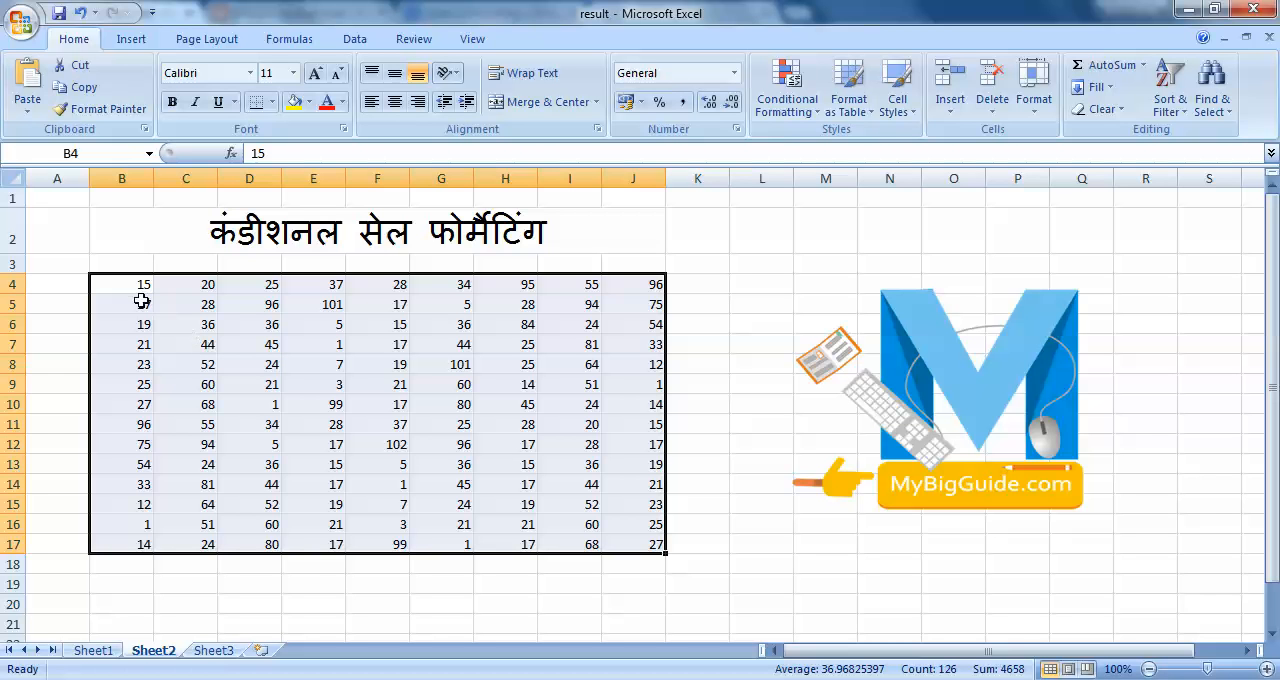
# Highlight the values less than 10 in B4:J17 using Light Red Fill with Dark Red Text.
pyautogui.click(791, 118)
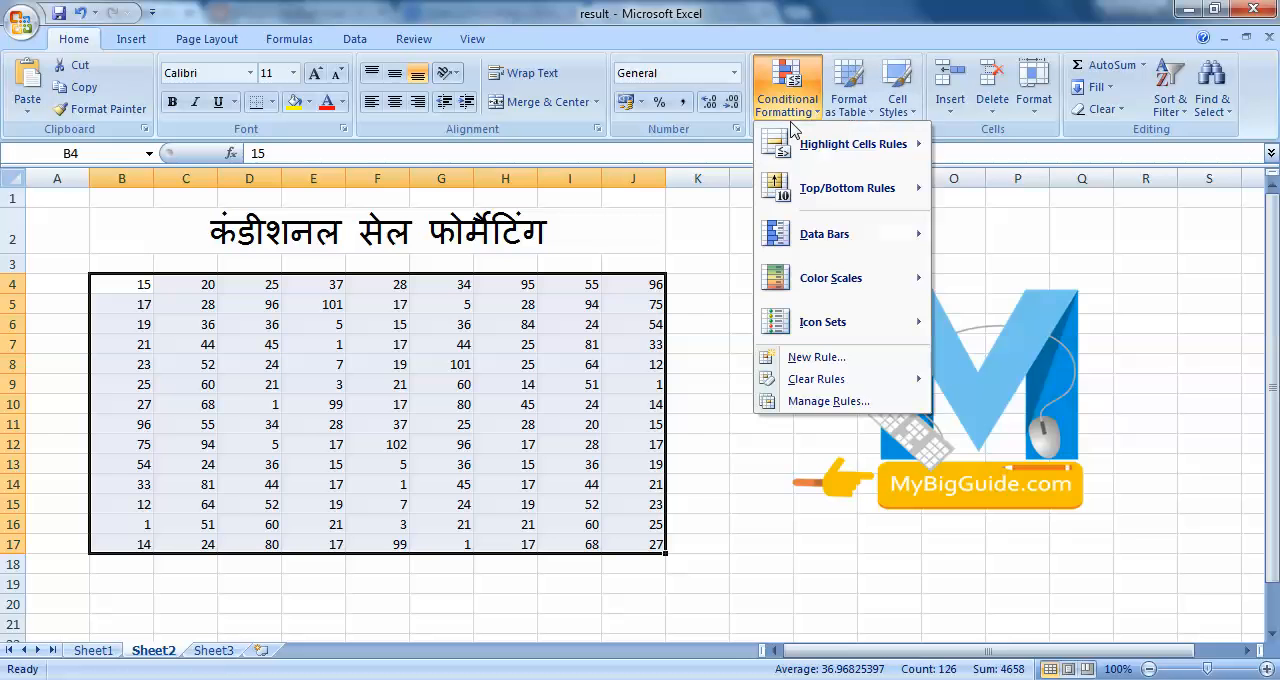
pyautogui.moveTo(850, 144)
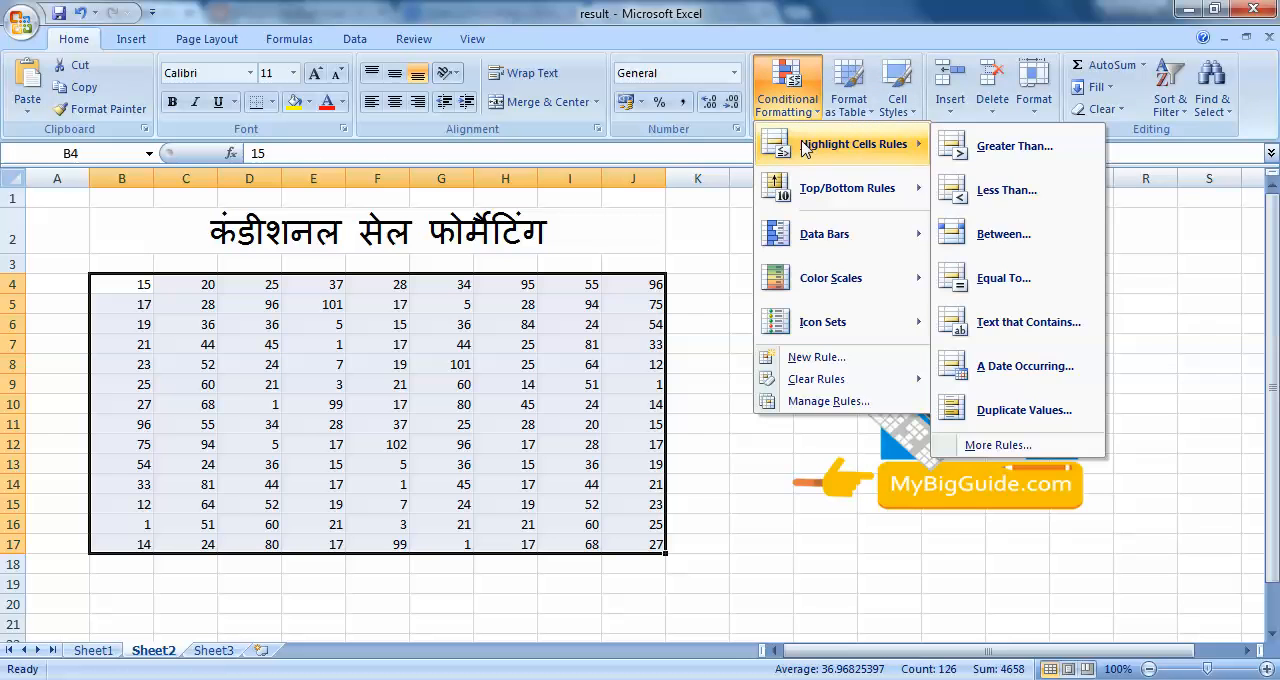
pyautogui.click(1003, 190)
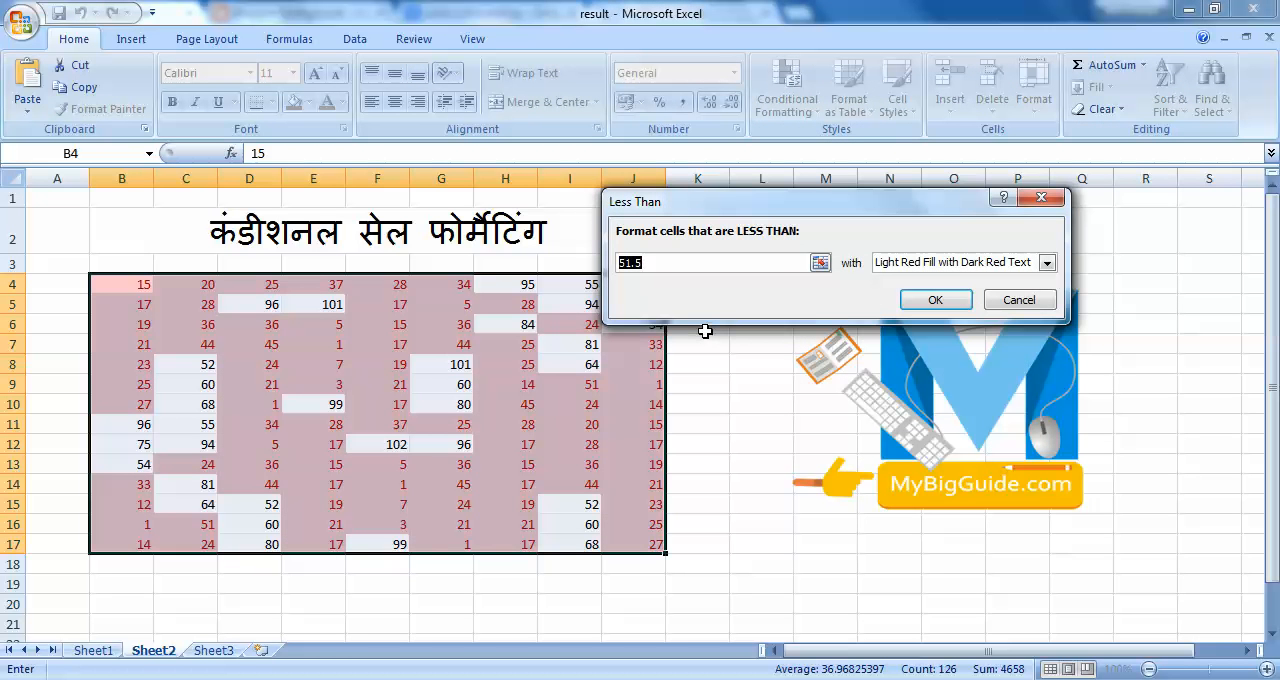
pyautogui.write('30')
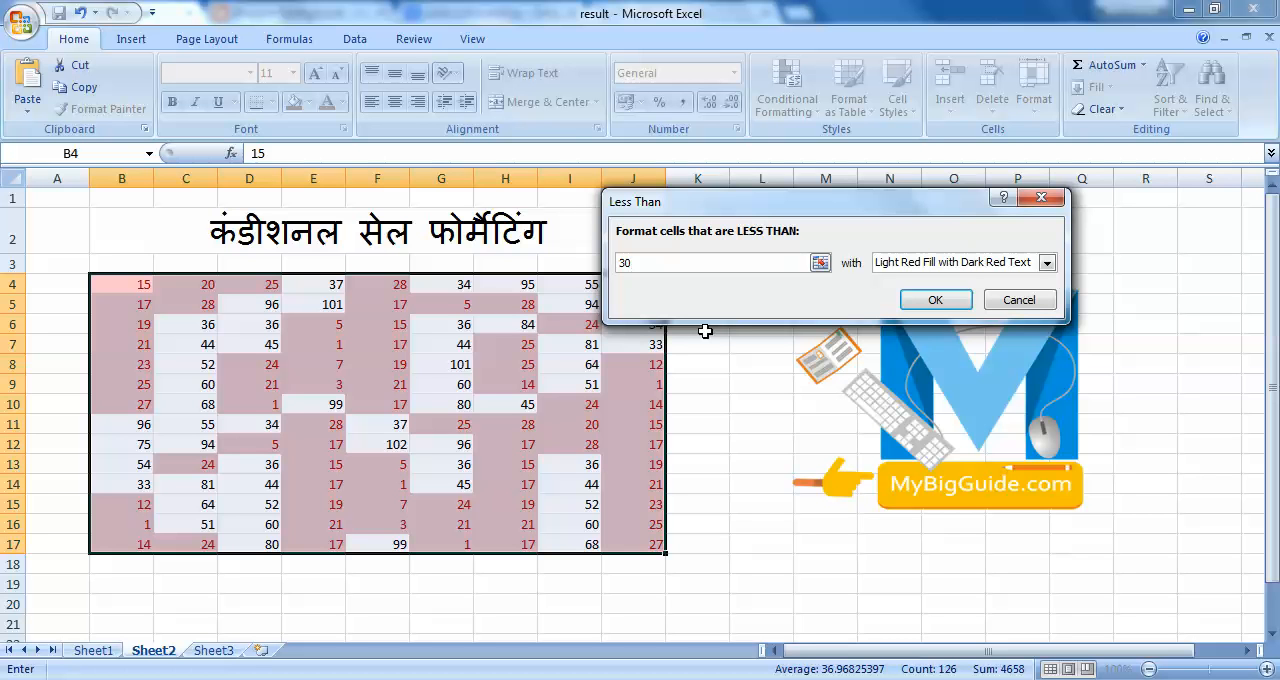
pyautogui.doubleClick(672, 262)
pyautogui.write('10')
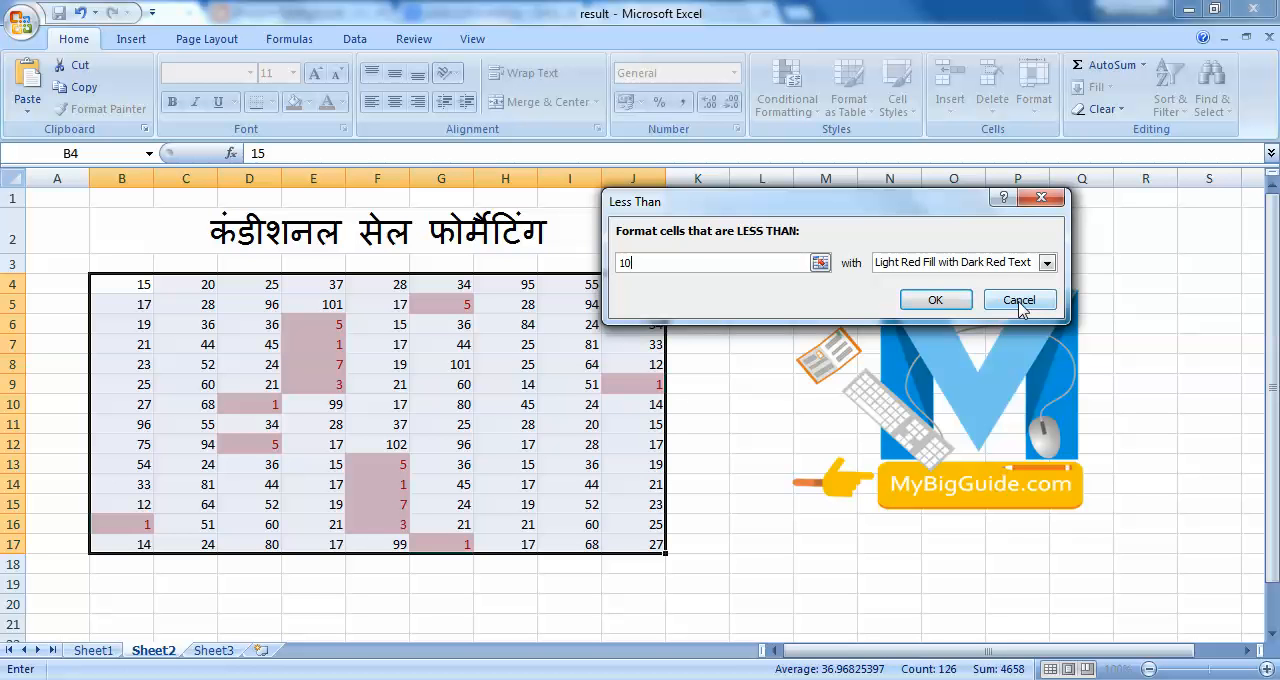
pyautogui.click(1040, 262)
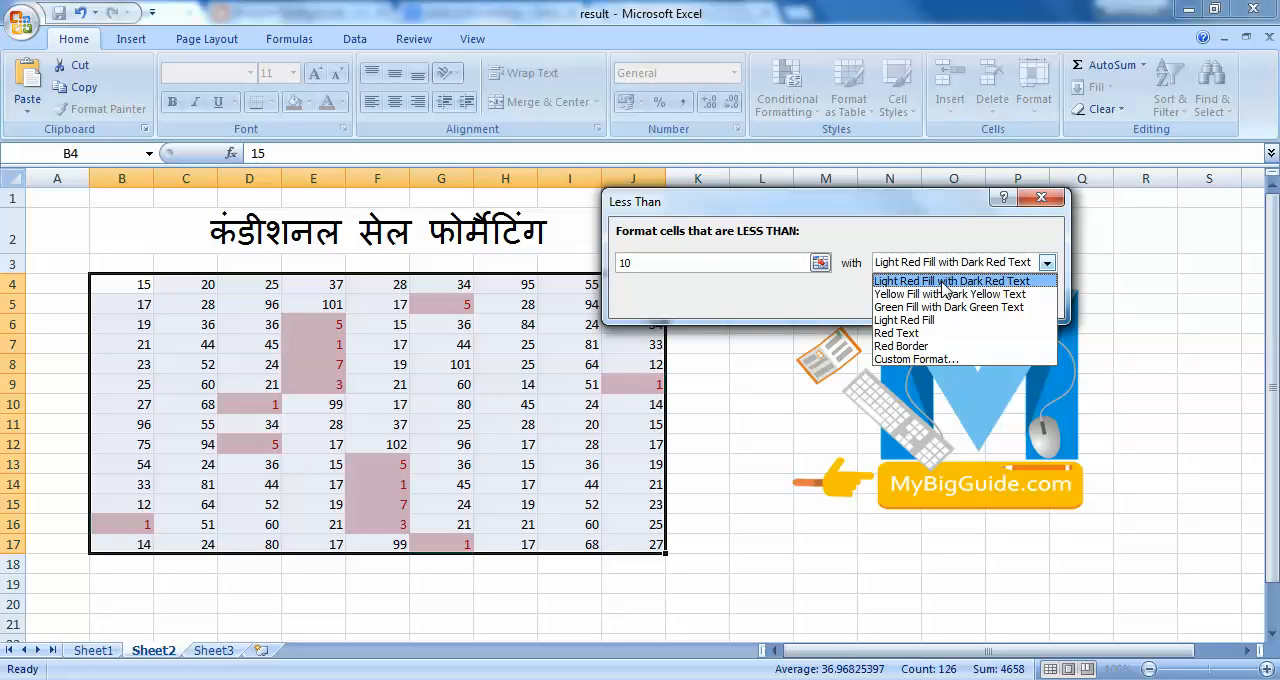
pyautogui.click(835, 304)
pyautogui.click(929, 305)
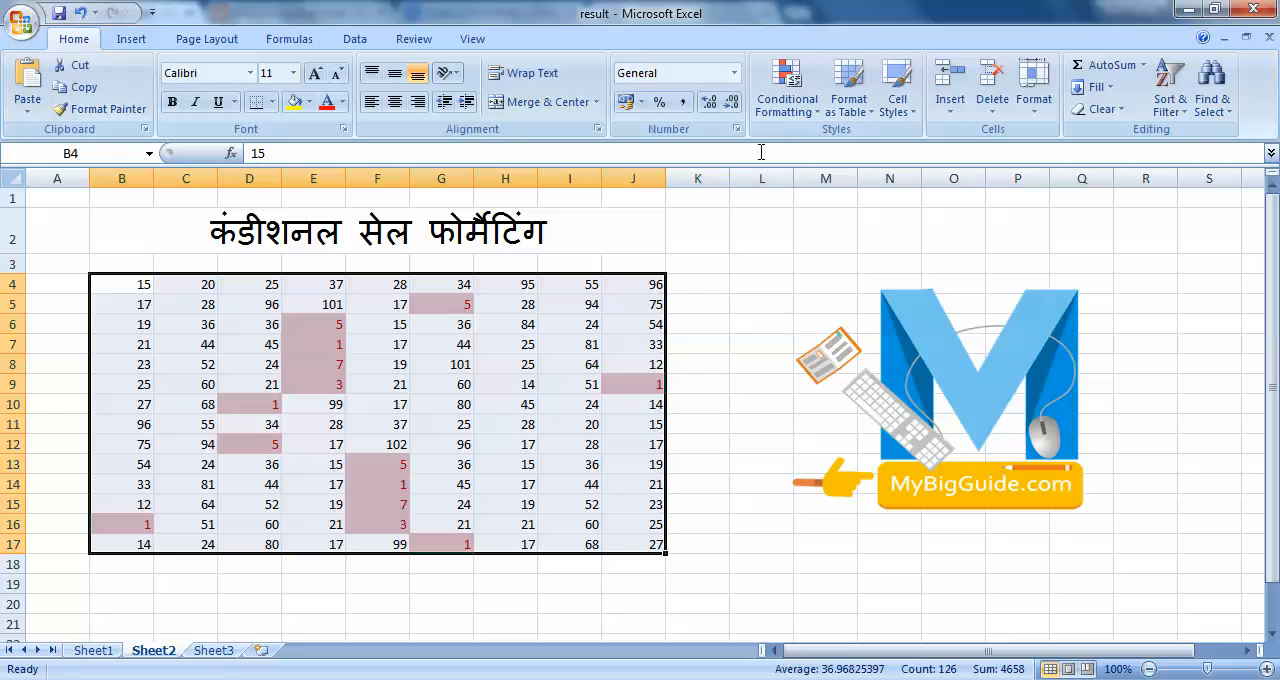
# Remove the Less Than highlighting rule from the cells in B4:J17.
pyautogui.click(787, 92)
pyautogui.moveTo(825, 144)
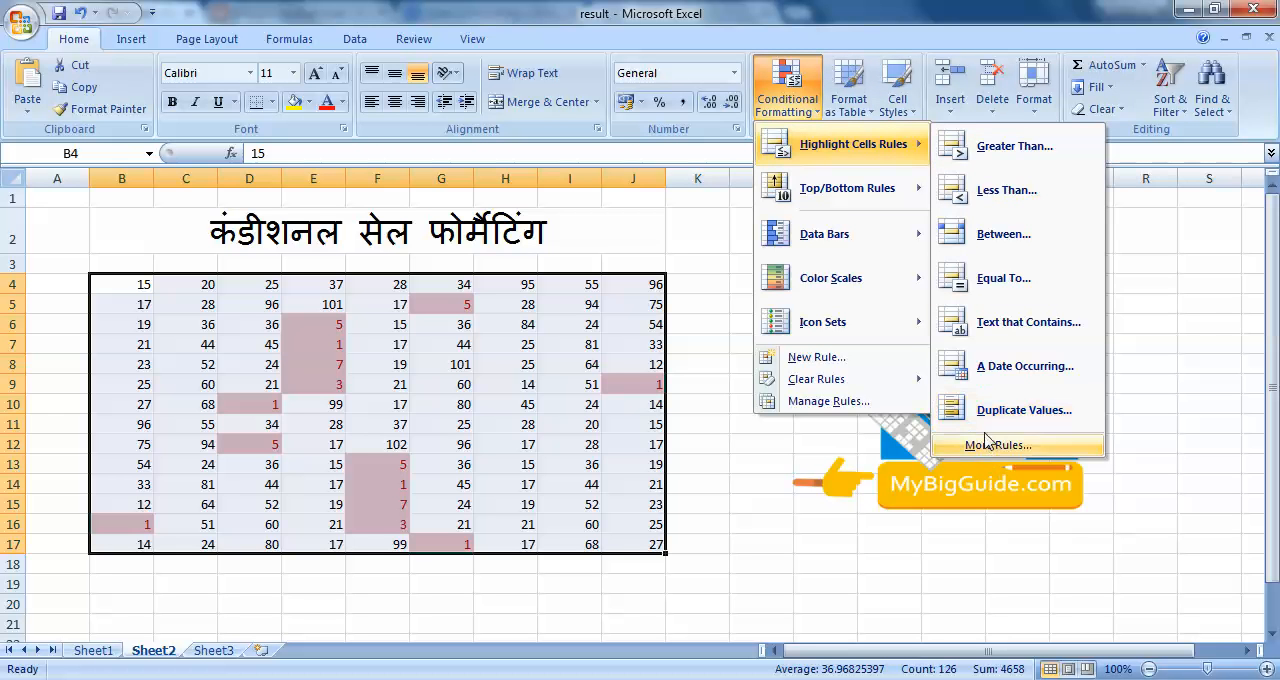
pyautogui.moveTo(886, 380)
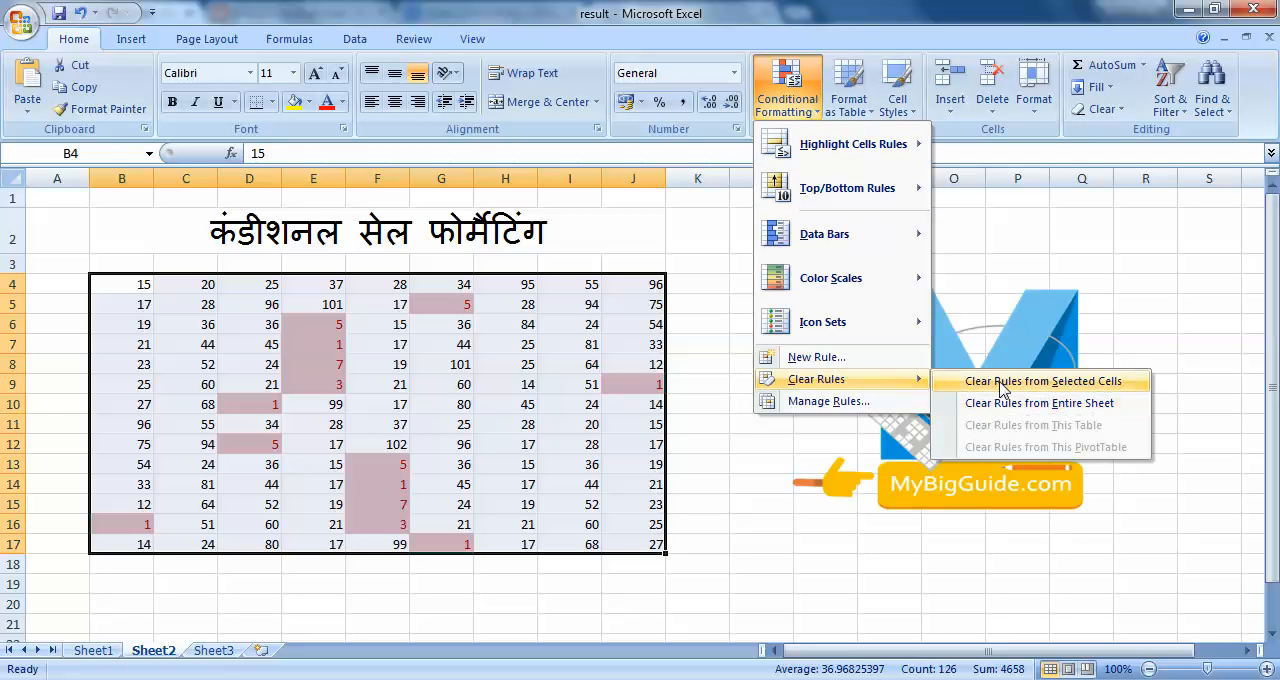
pyautogui.click(1000, 381)
# Try a Between highlighting rule on B4:J17 for values from 30 to 50, and discard it after previewing.
pyautogui.click(777, 118)
pyautogui.moveTo(805, 148)
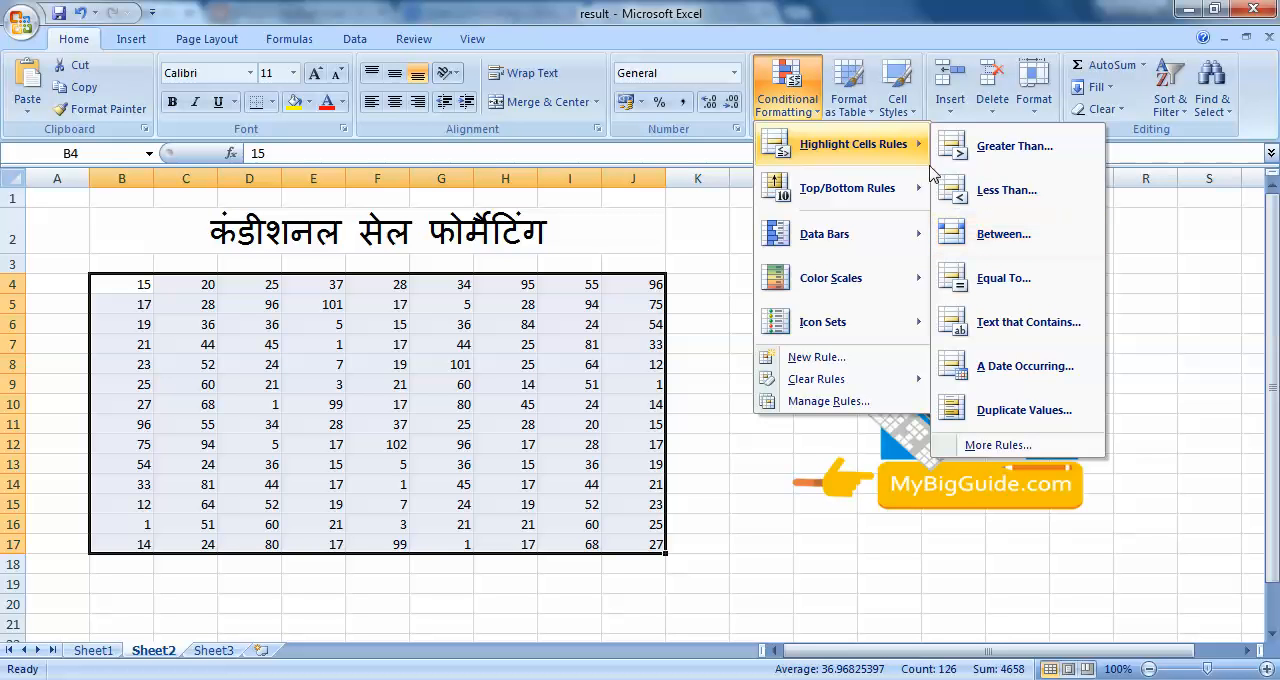
pyautogui.click(1003, 234)
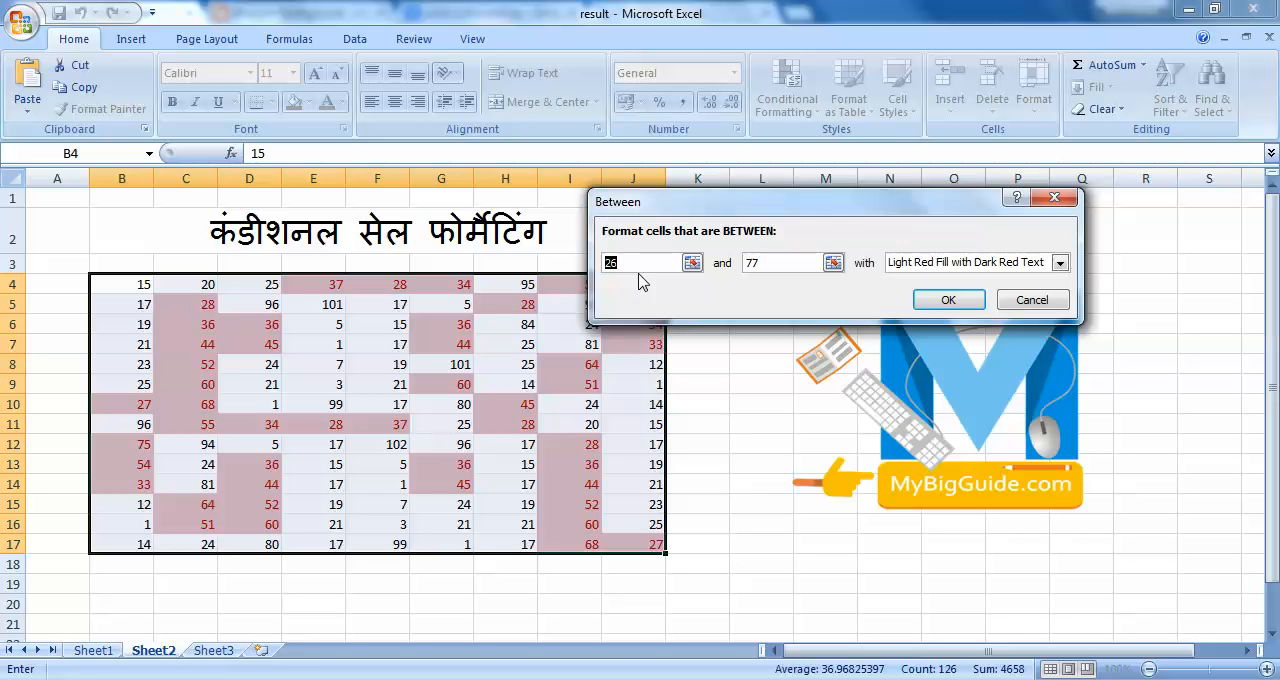
pyautogui.write('30')
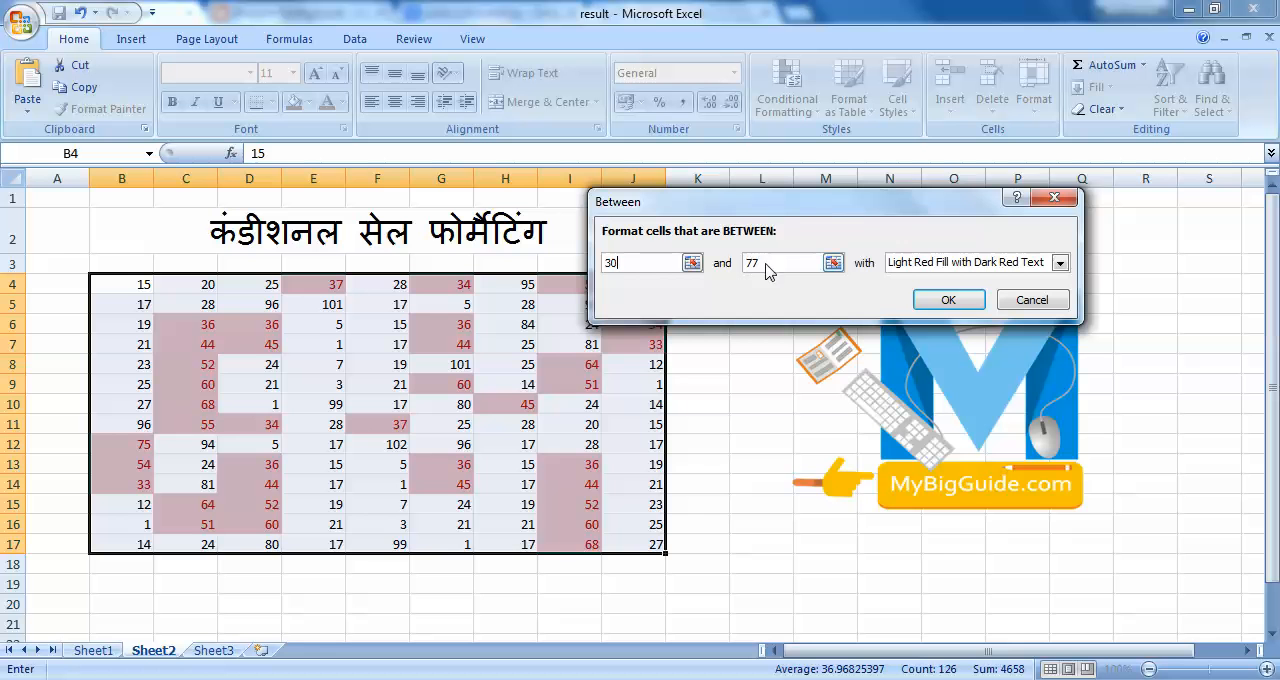
pyautogui.press('Tab')
pyautogui.write('50')
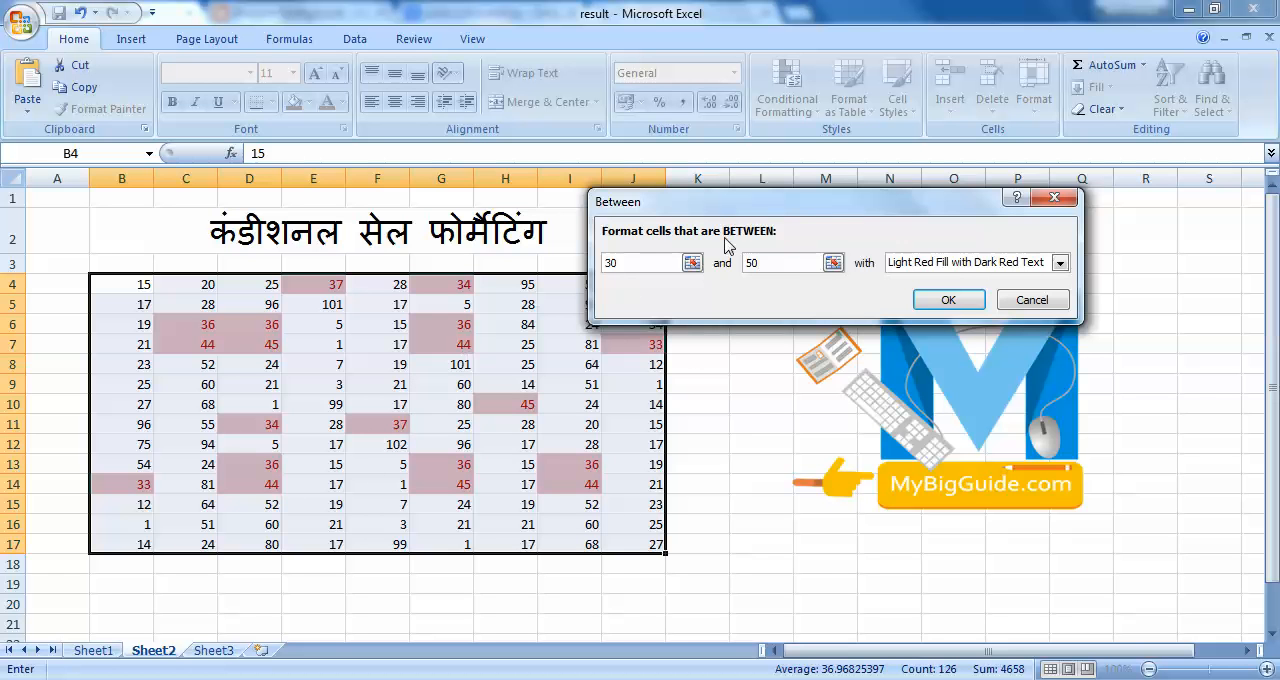
pyautogui.moveTo(727, 210); pyautogui.dragTo(869, 218)
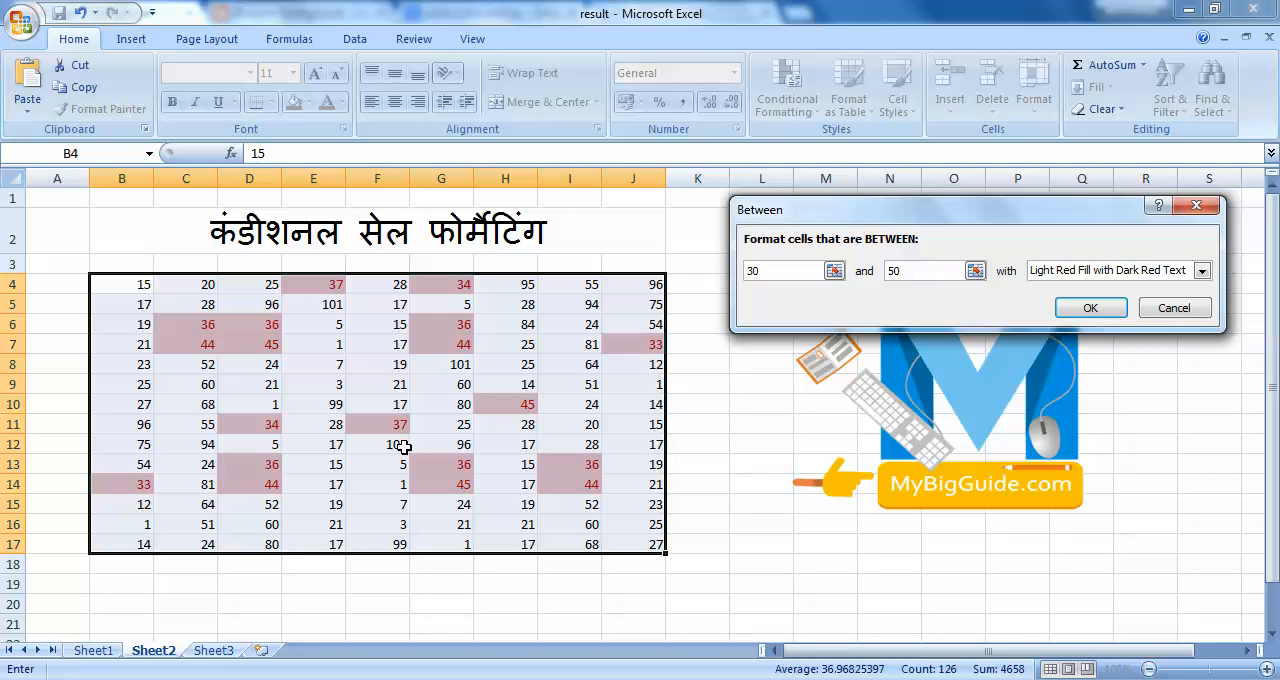
pyautogui.click(1176, 310)
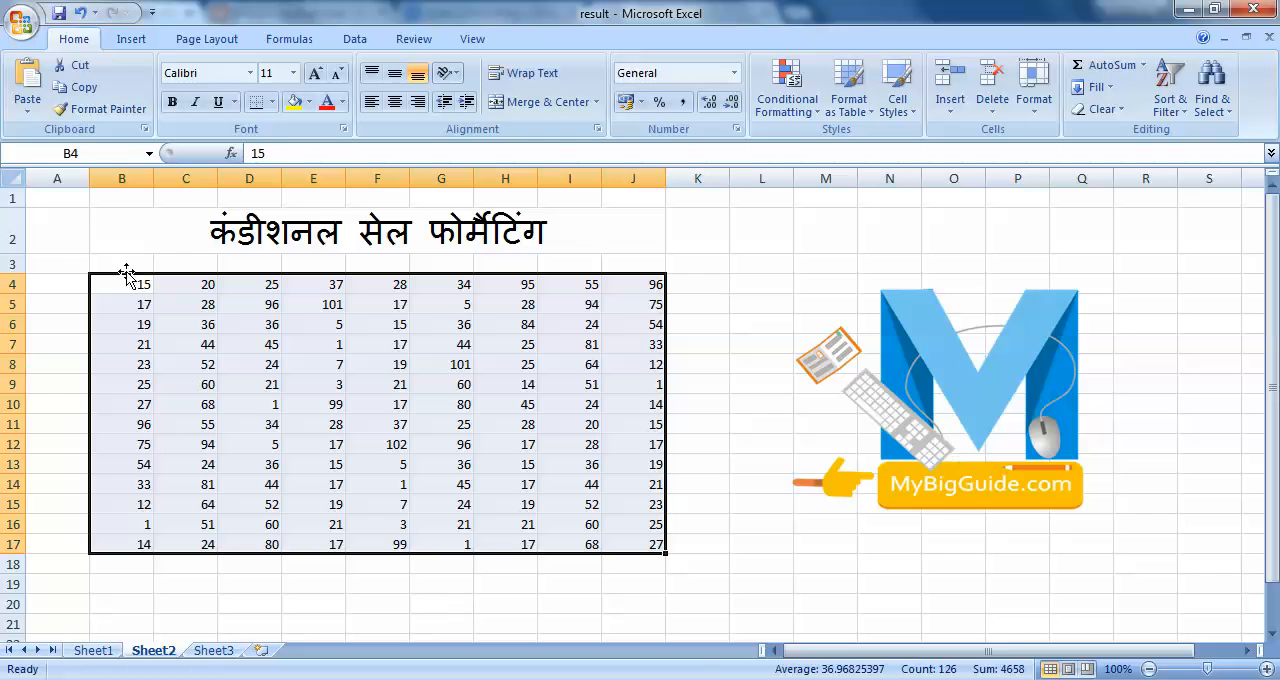
# Highlight the unique values in B4:J17 using Light Red Fill with Dark Red Text, and deselect the range.
pyautogui.click(786, 105)
pyautogui.moveTo(870, 146)
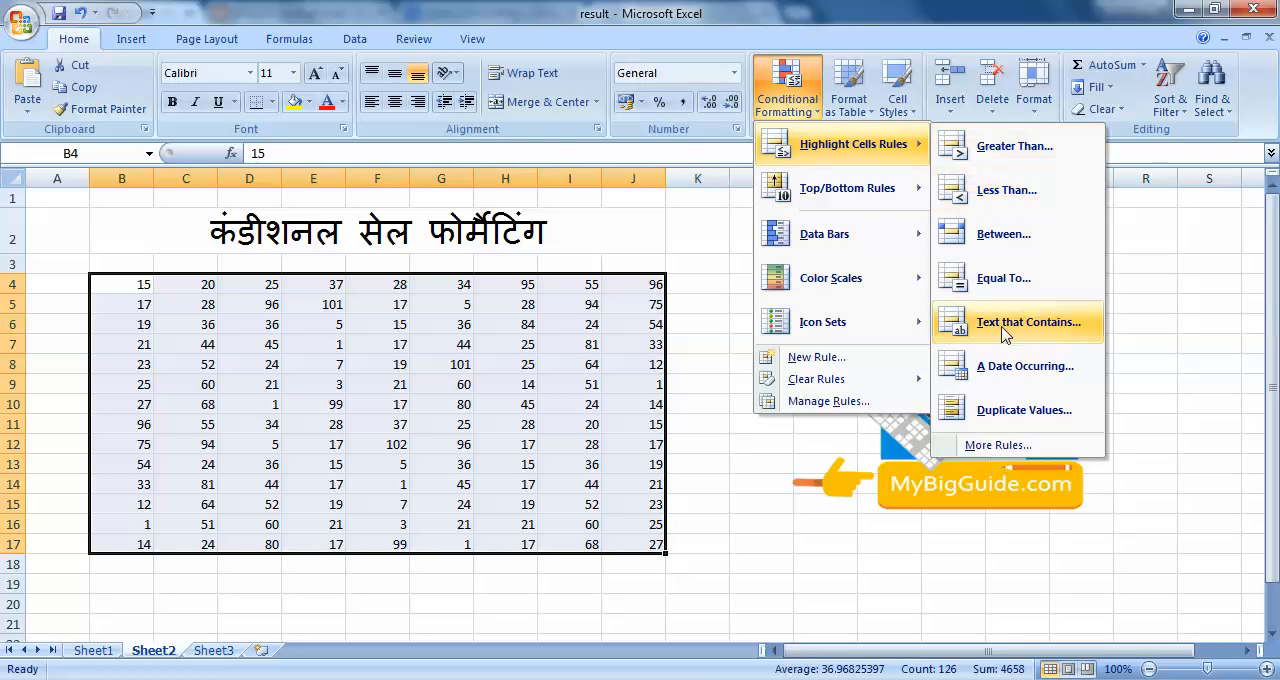
pyautogui.click(1012, 418)
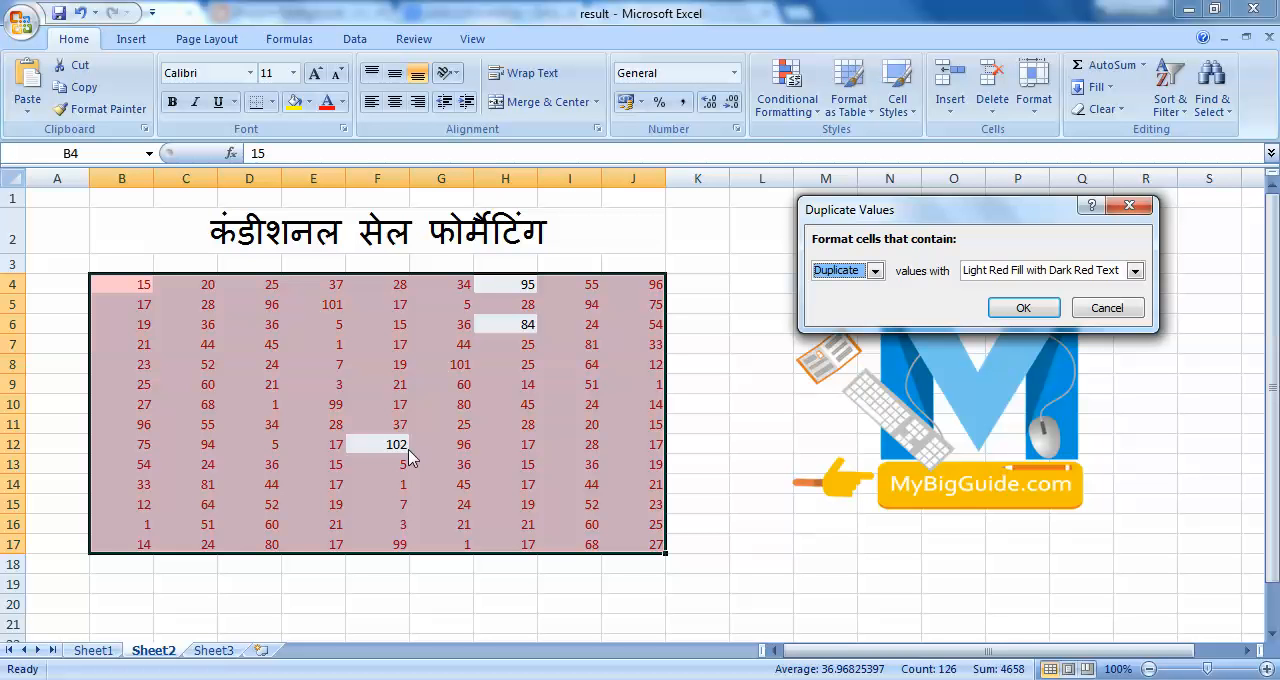
pyautogui.click(875, 271)
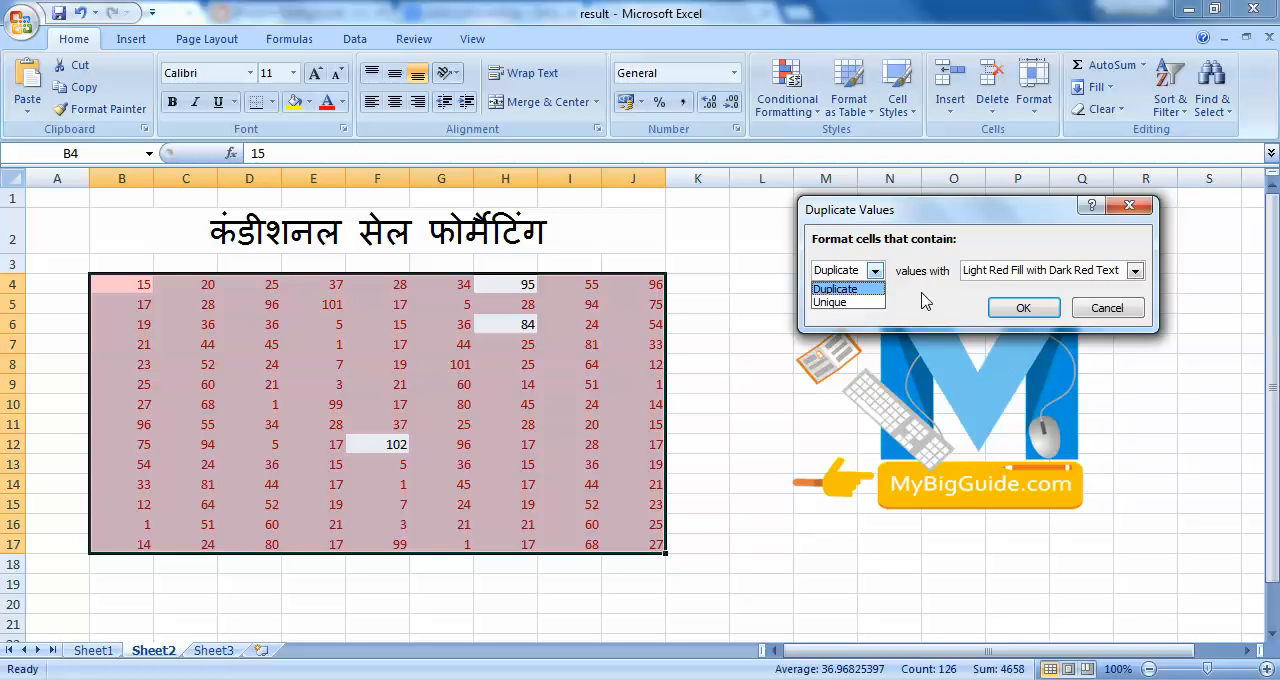
pyautogui.click(847, 302)
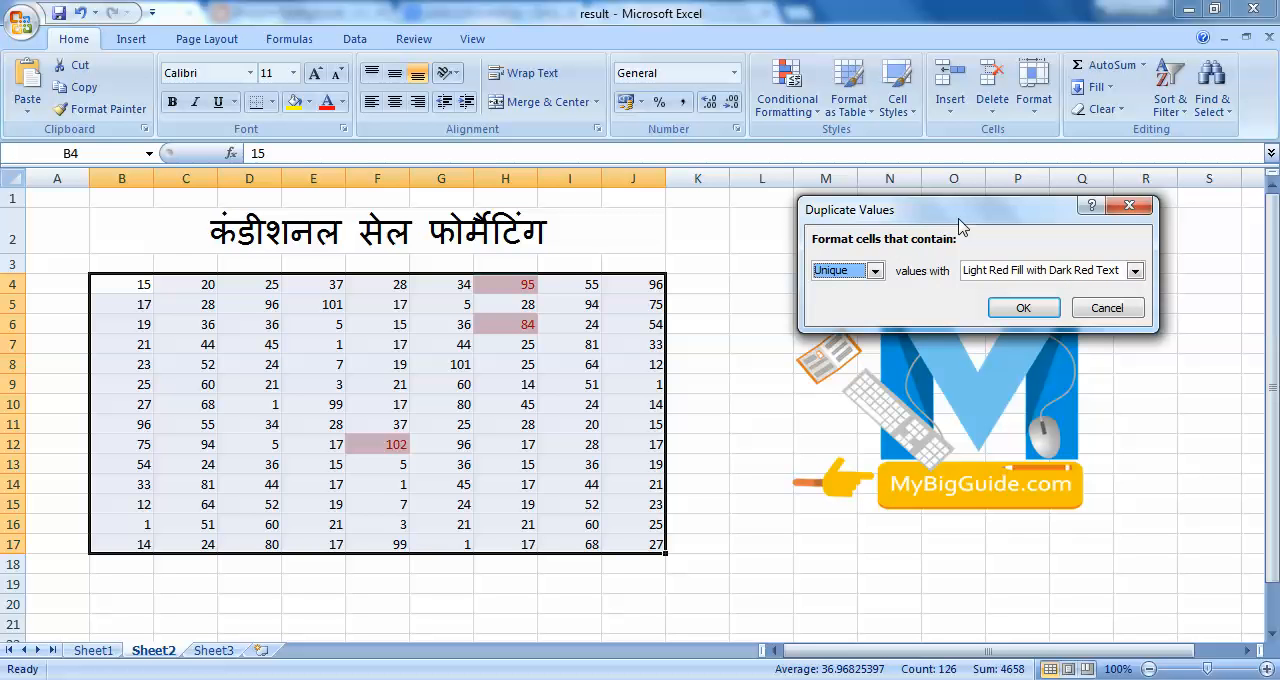
pyautogui.click(1030, 307)
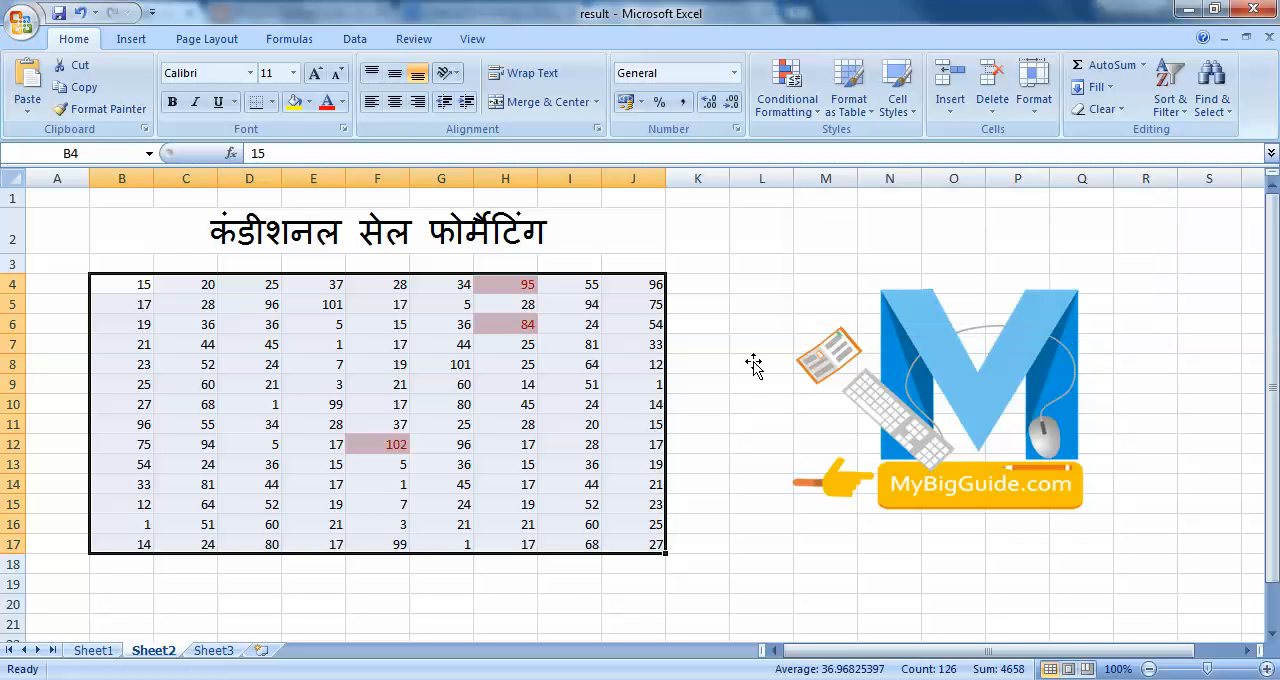
pyautogui.click(741, 370)
pyautogui.click(644, 320)
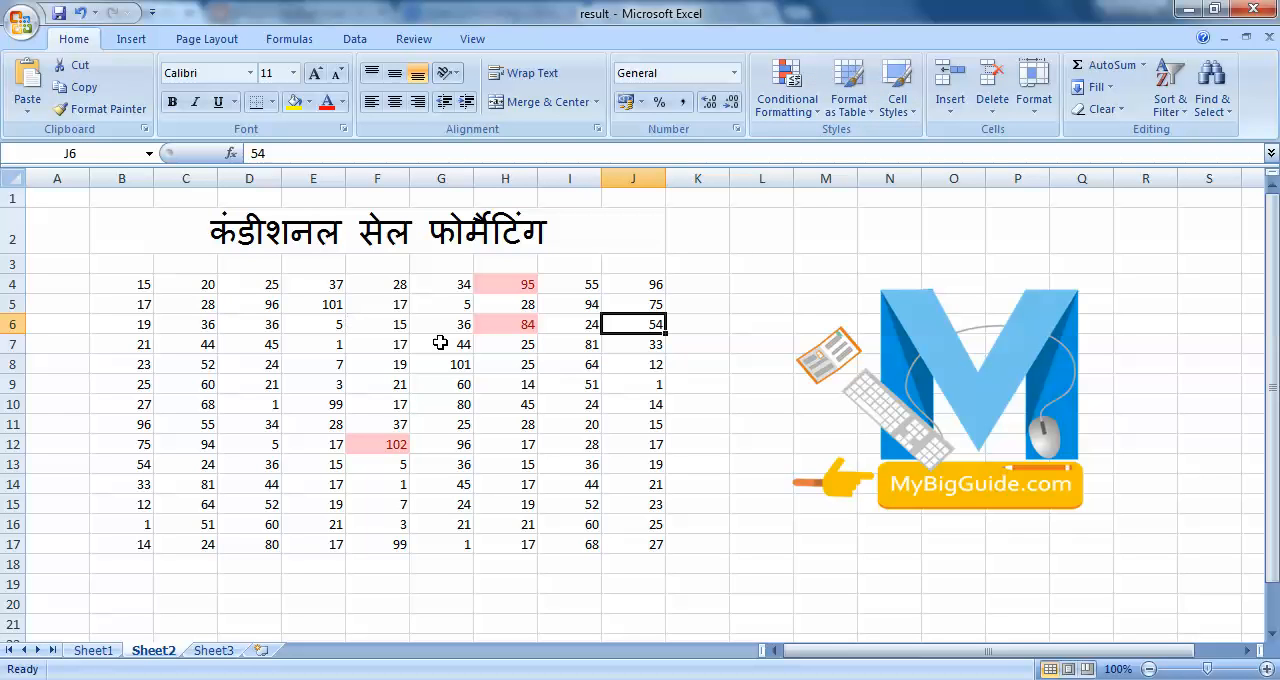
pyautogui.click(790, 105)
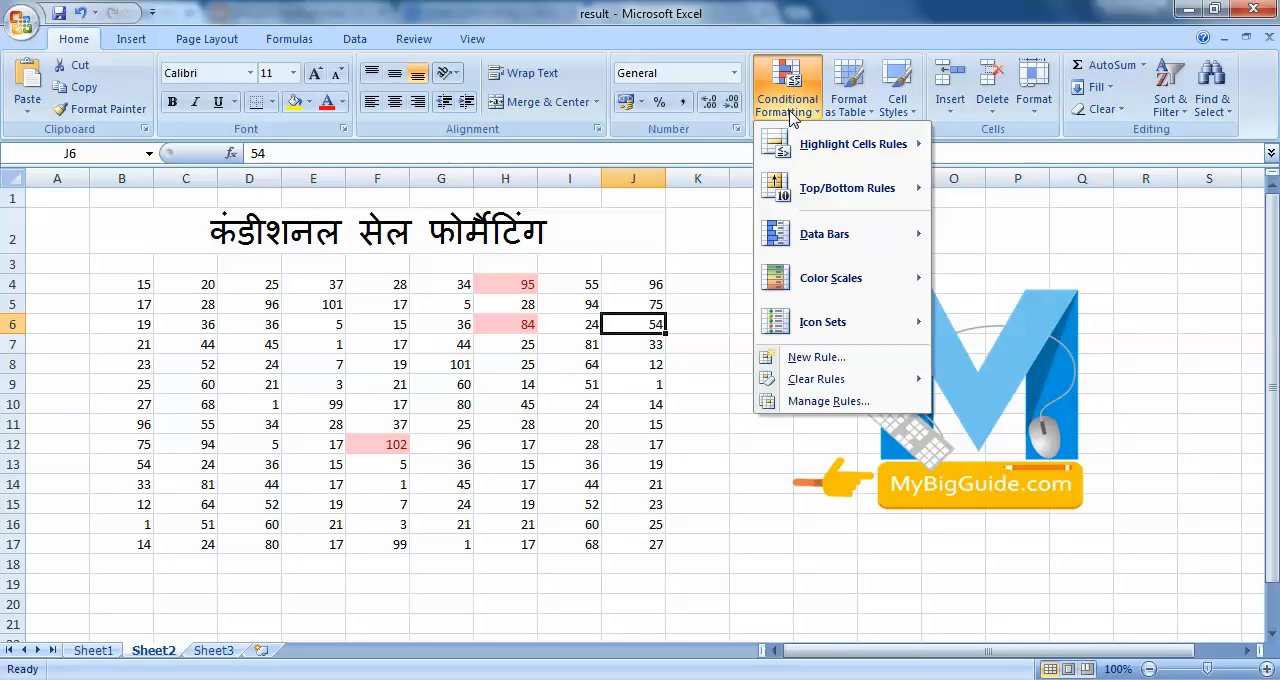
pyautogui.moveTo(803, 137)
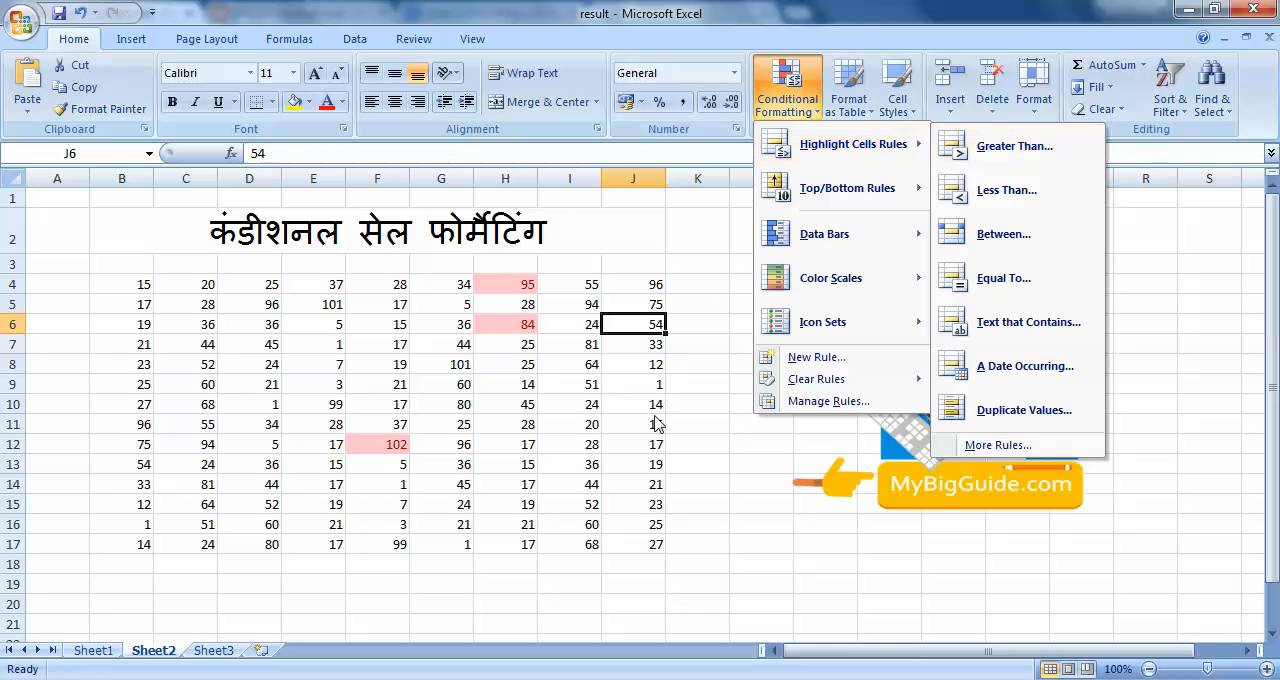
pyautogui.press('Escape')
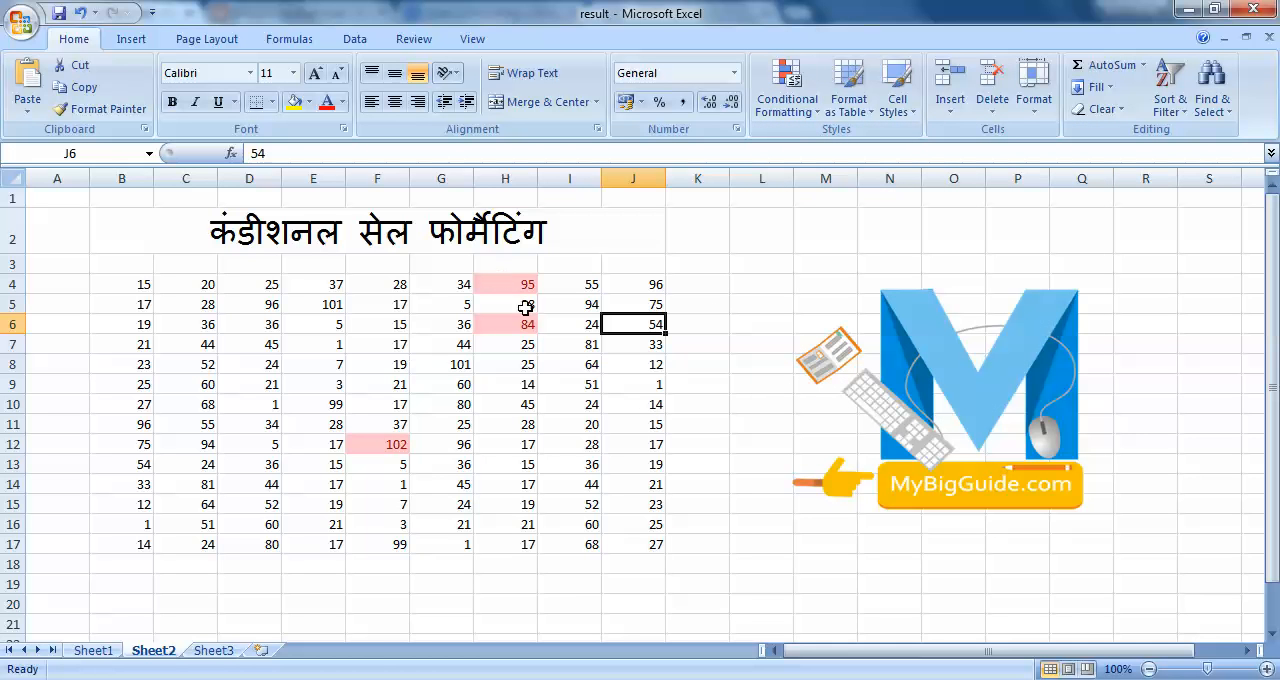